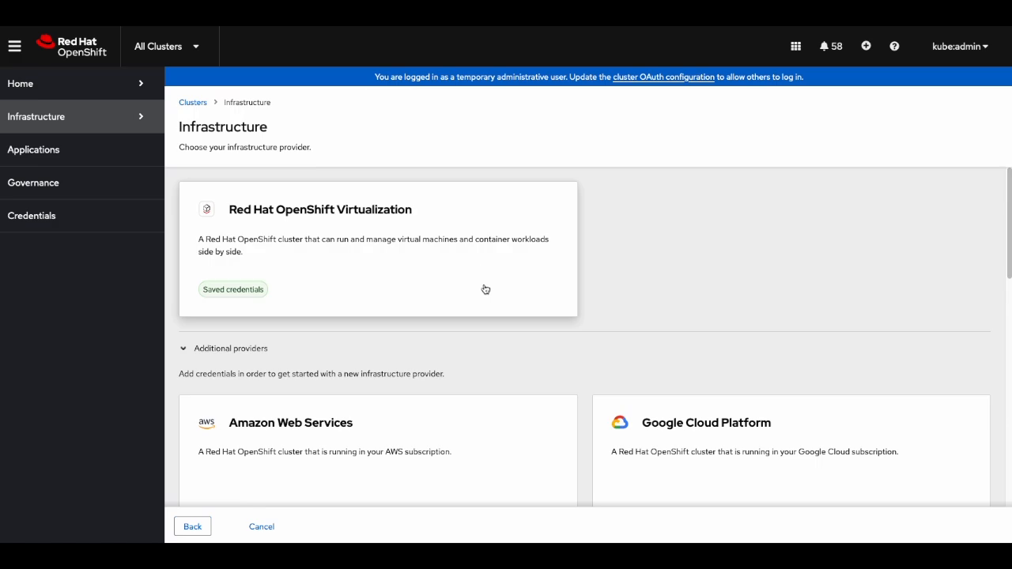
- Choose OpenShift Virtualization as the provider with a hosted control plane for the new cluster
click(485, 289)
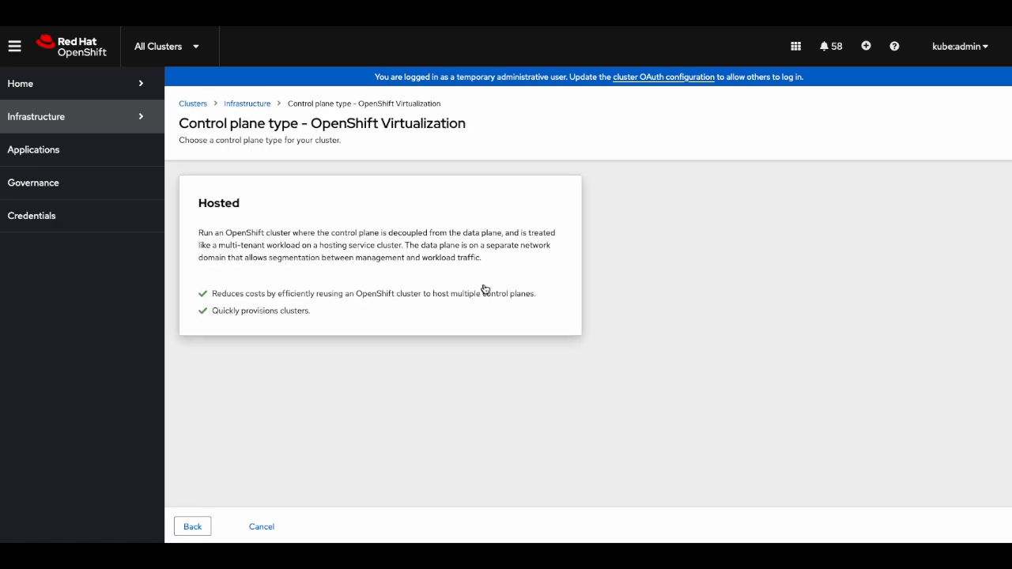
click(353, 207)
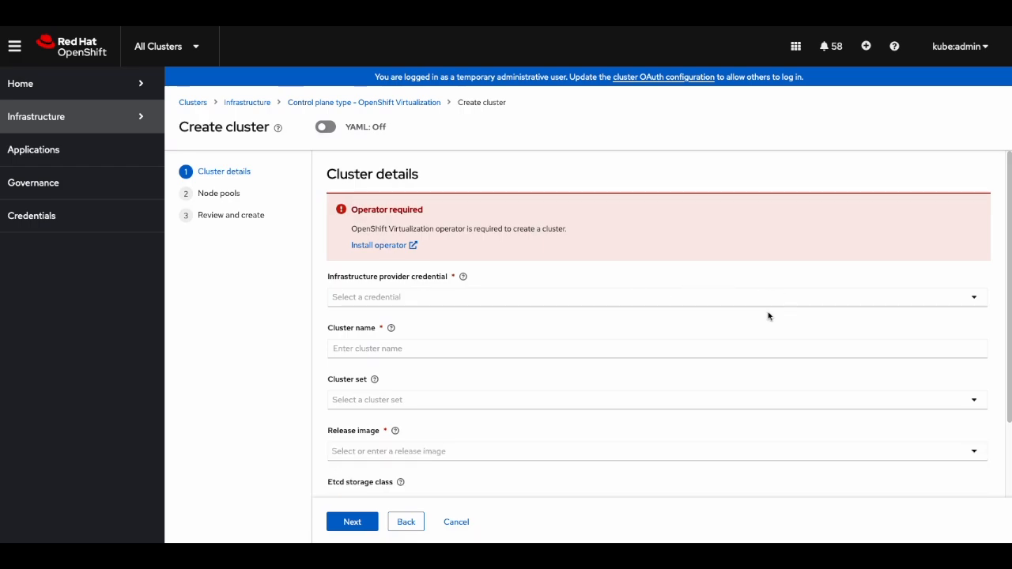
- Select the first saved credential and name the cluster hcp-414-cluster
click(974, 301)
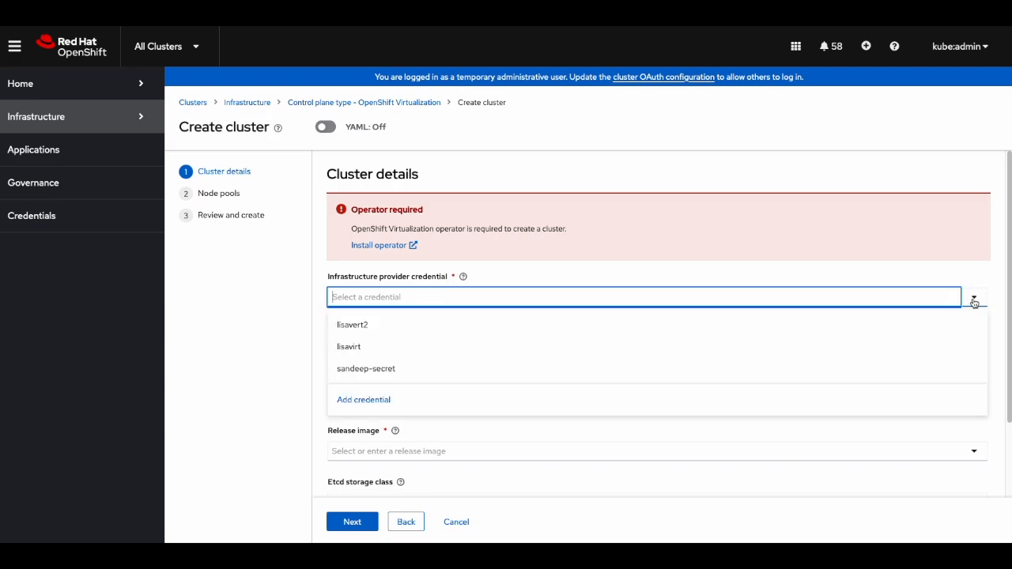
click(859, 336)
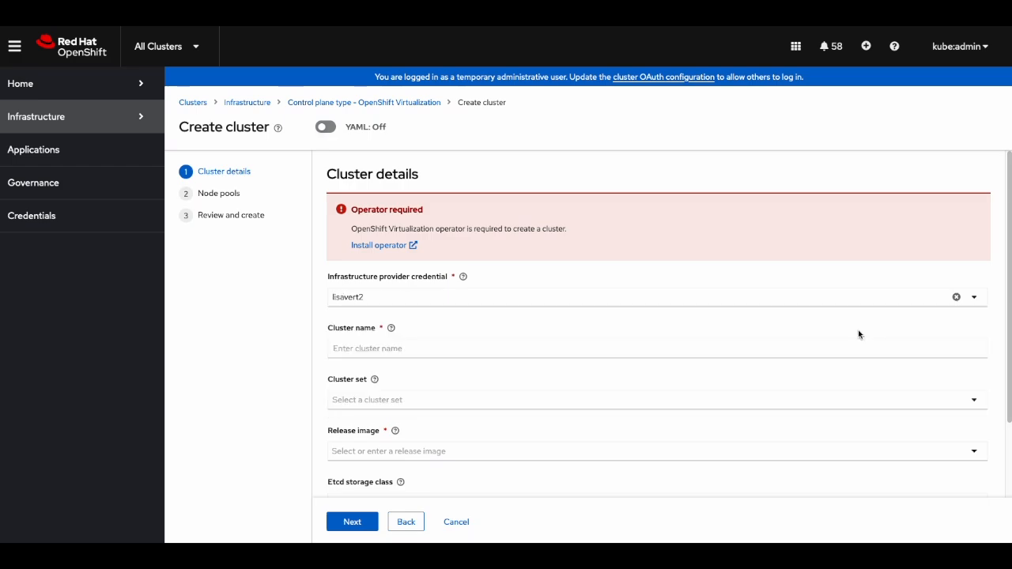
click(874, 345)
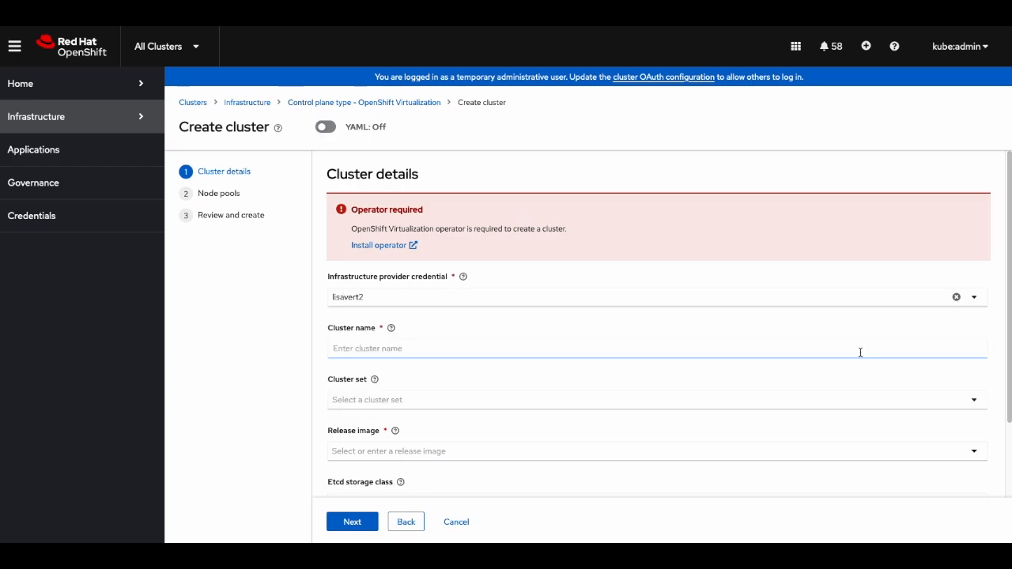
click(860, 351)
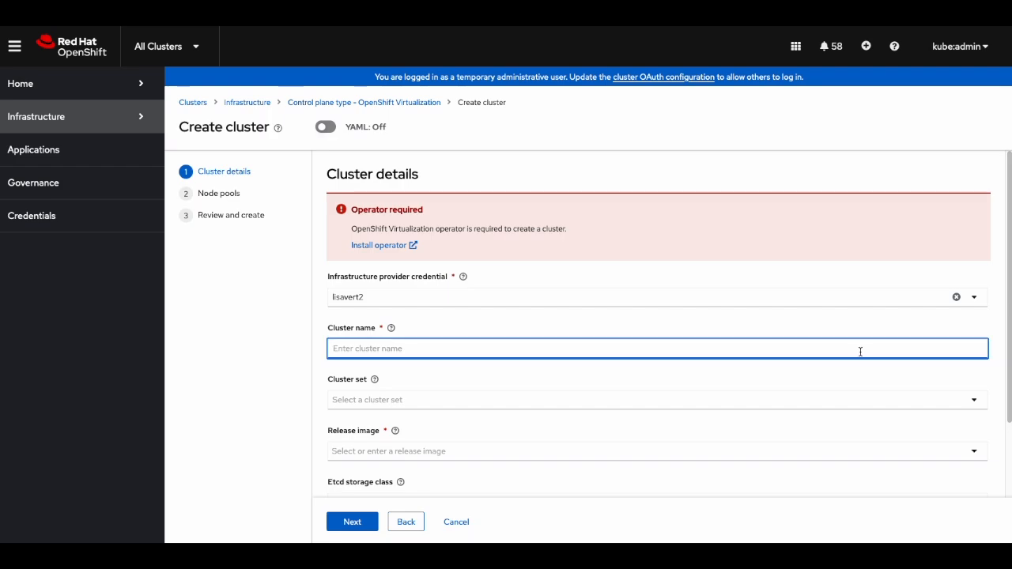
text(hcp-)
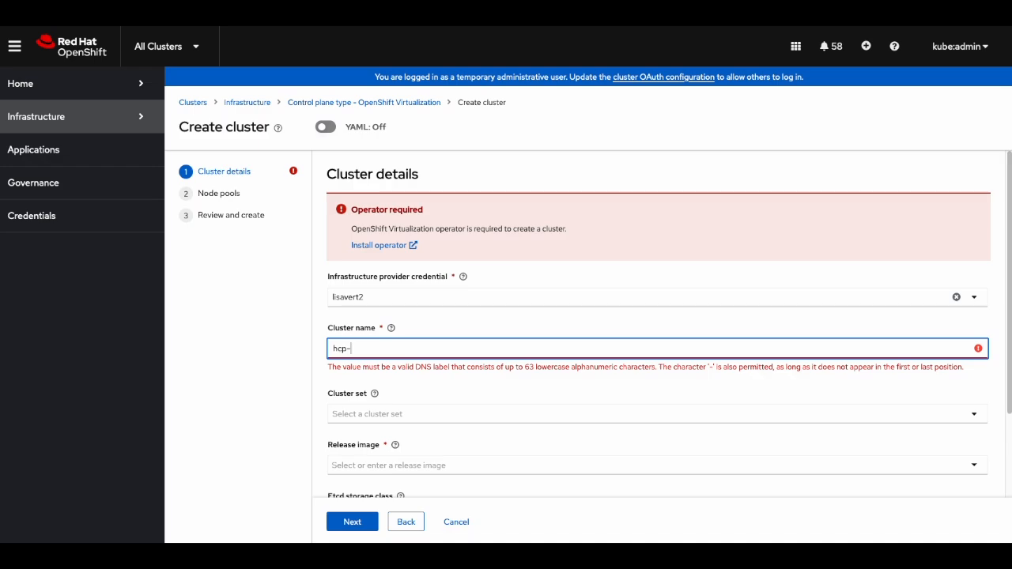
text(414-cluster)
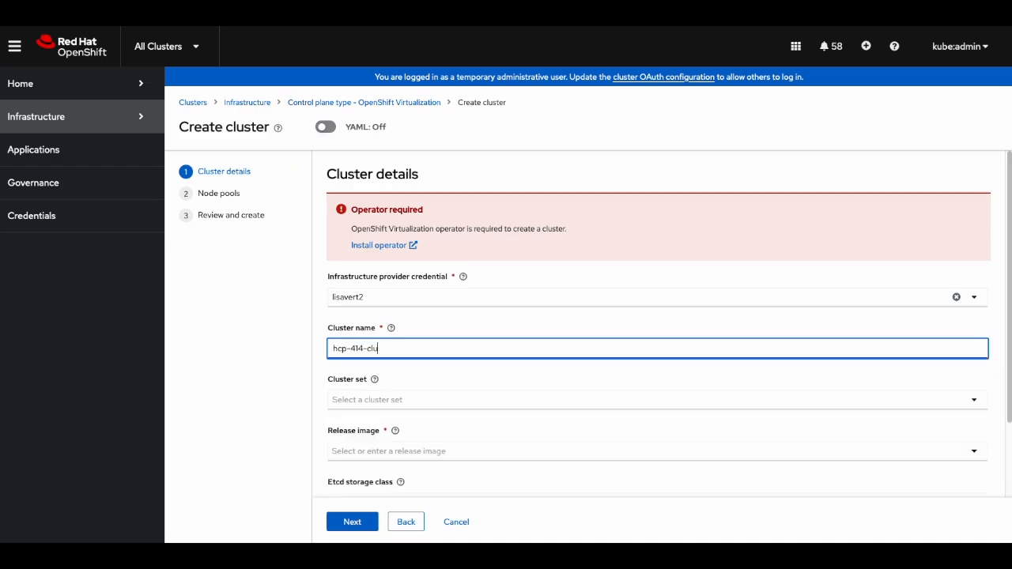
- Choose release OpenShift 4.14.22 and enter lvms-hcp-etcd as the etcd storage class
click(807, 456)
scroll(809, 449, down, 2)
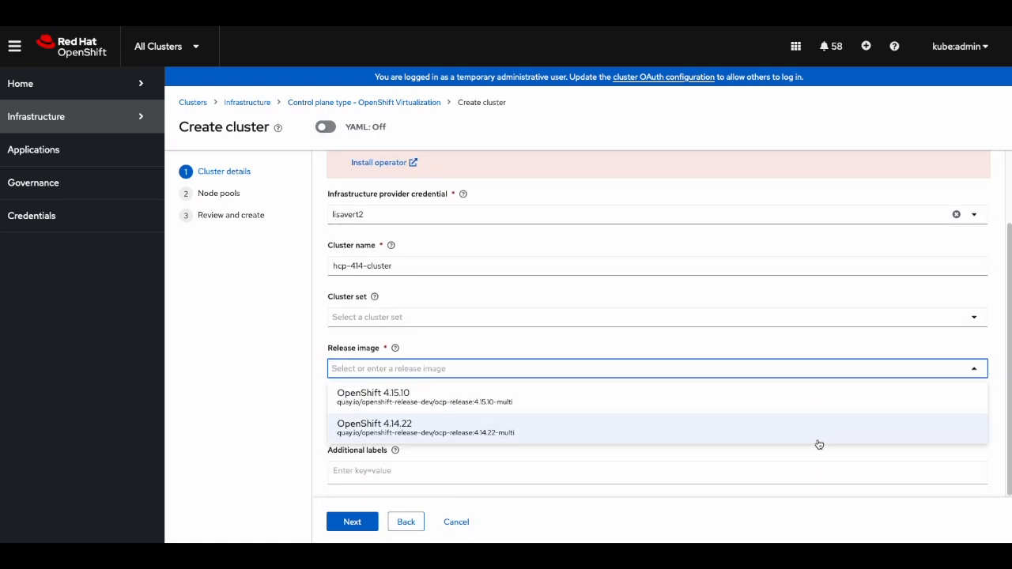
click(819, 446)
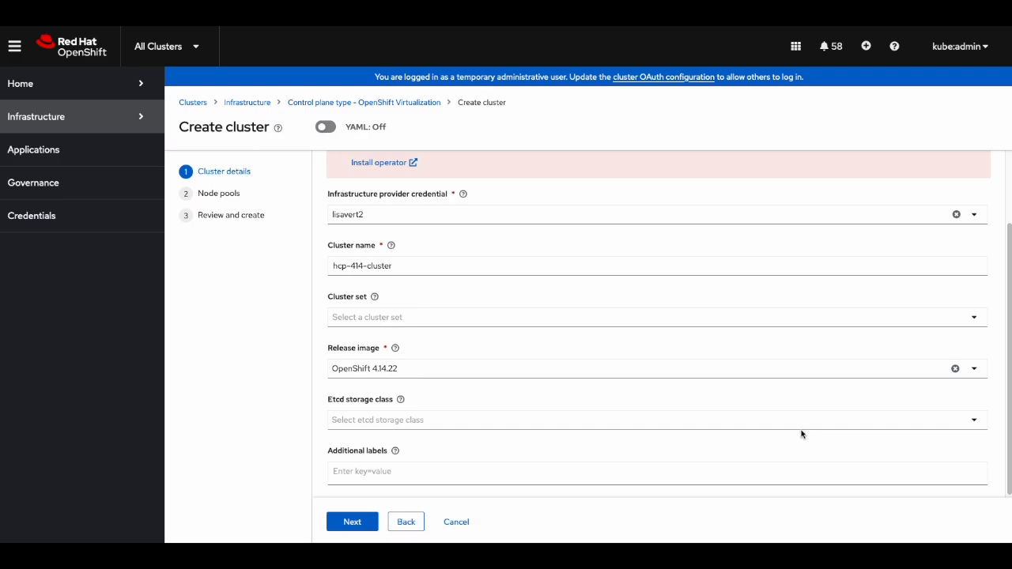
click(795, 421)
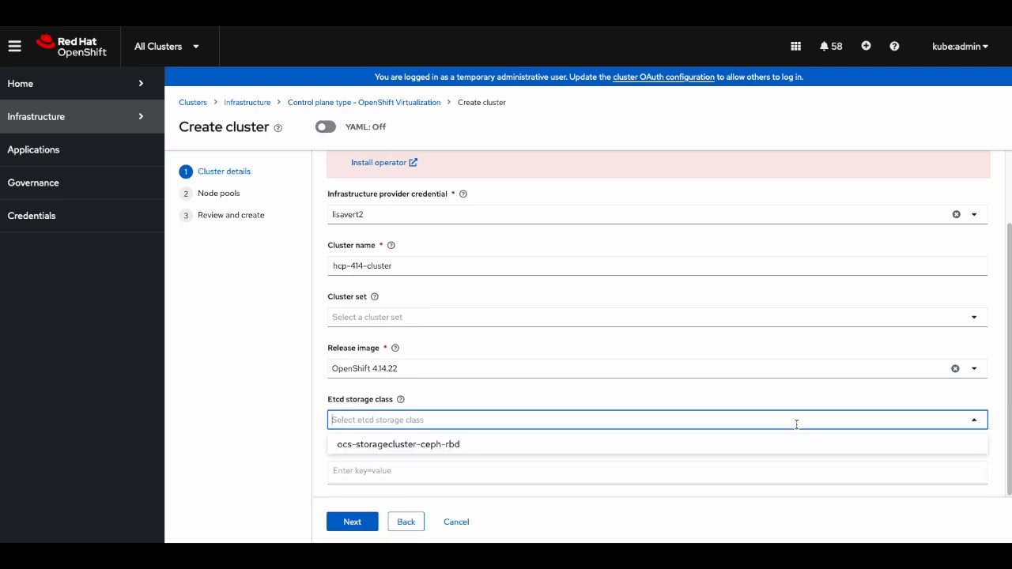
text(lvms-)
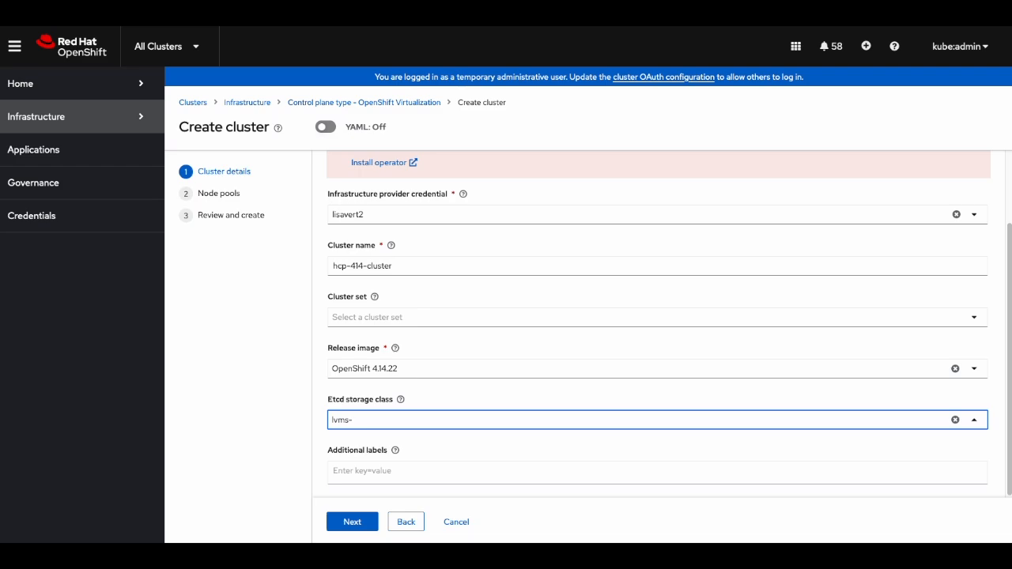
text(hcp-etcd)
- Enter isf.ibm.com/fusion-base=, isf.ibm.com/fusion-fdf= and isf.ibm.com/fusion-backup= under Additional labels
click(754, 474)
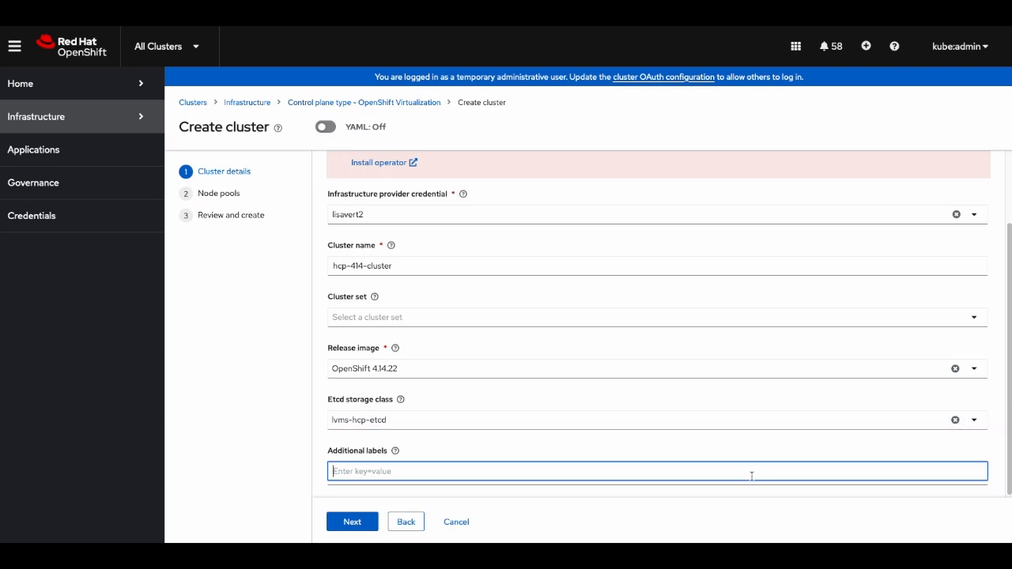
text(i)
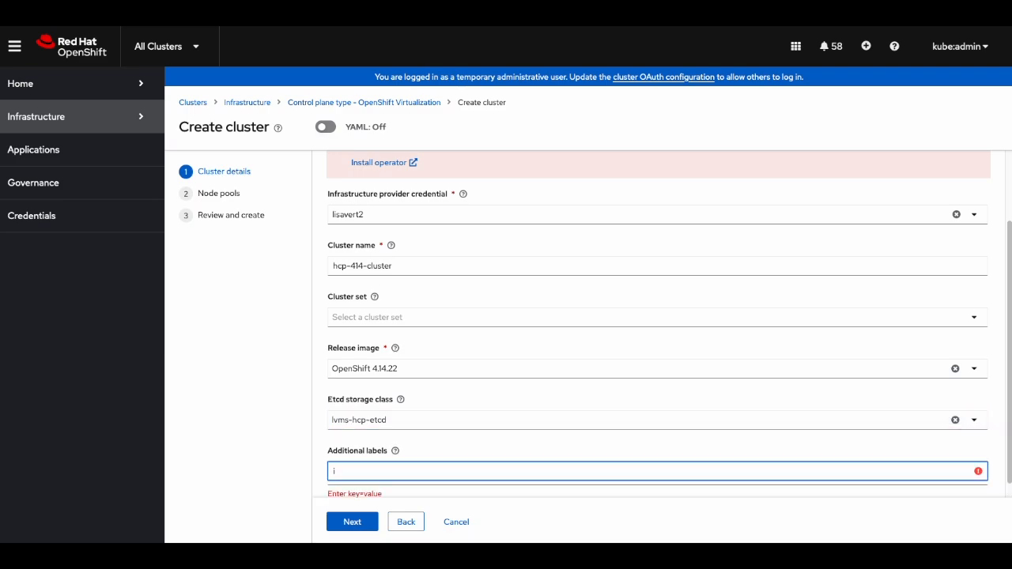
text(sf.ibm.com/fusion-base=)
key(Return)
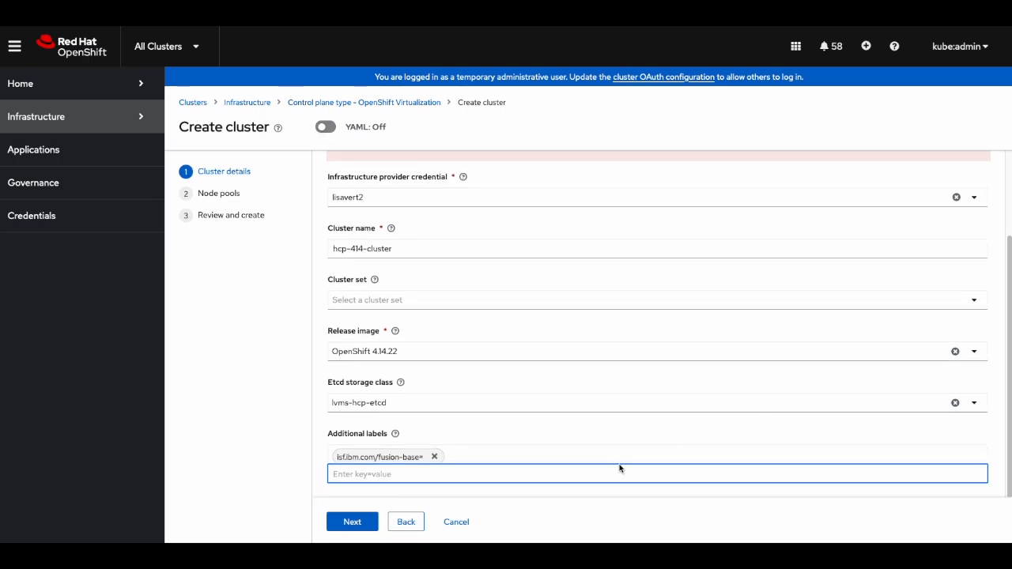
text(isf.ibm.com)
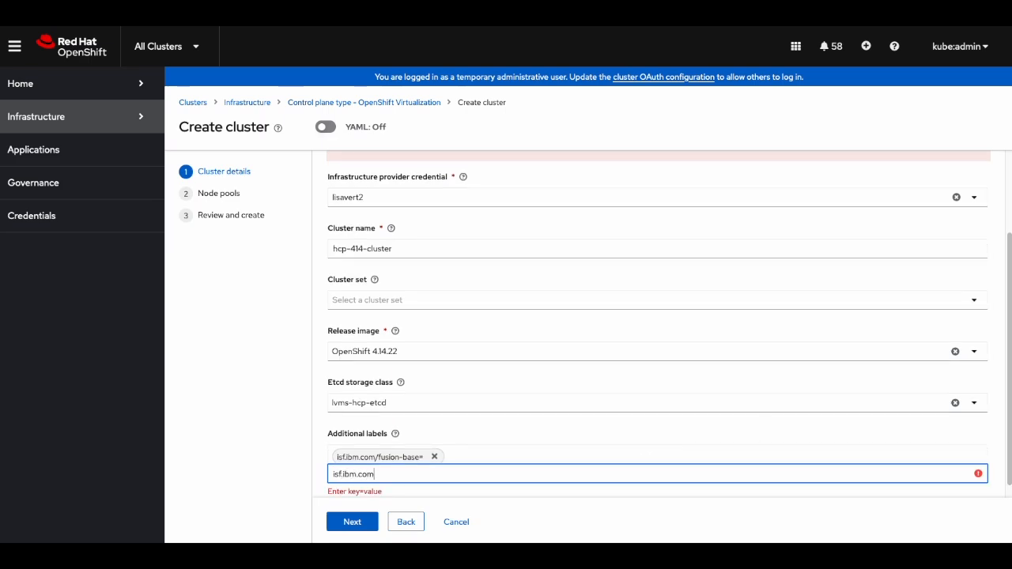
text(/fusion-fdf)
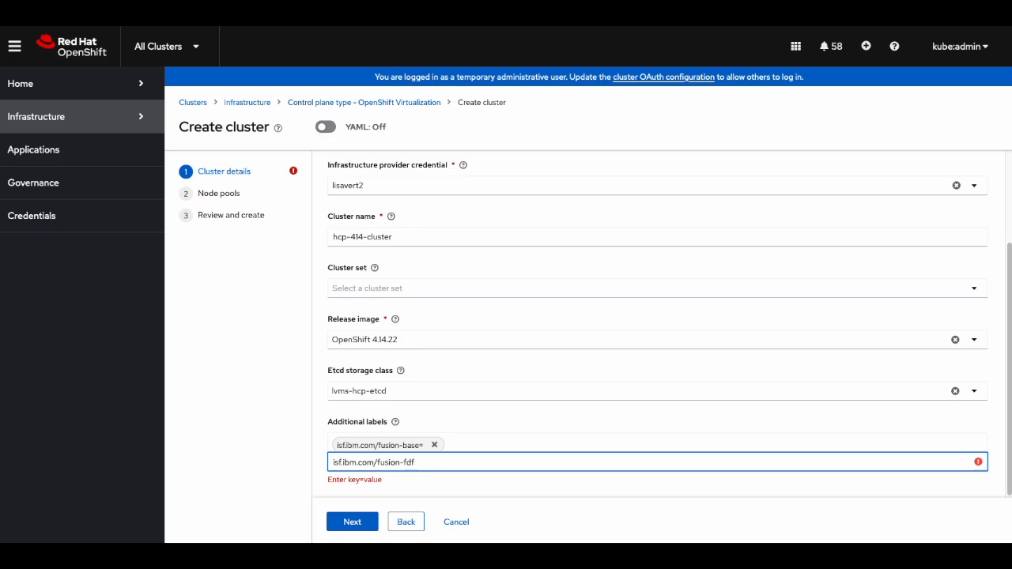
text(=)
key(Return)
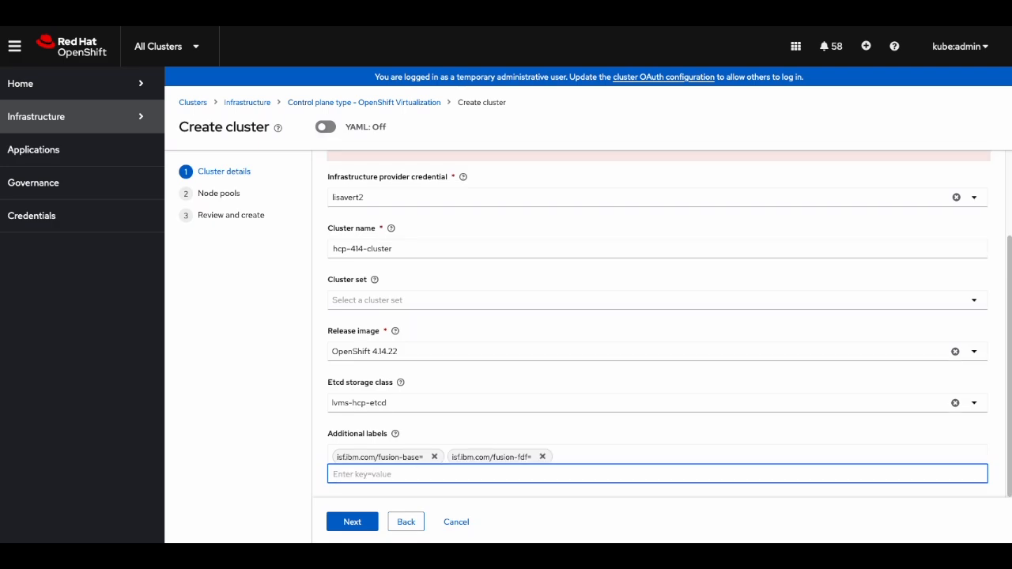
text(isf.ibm.com)
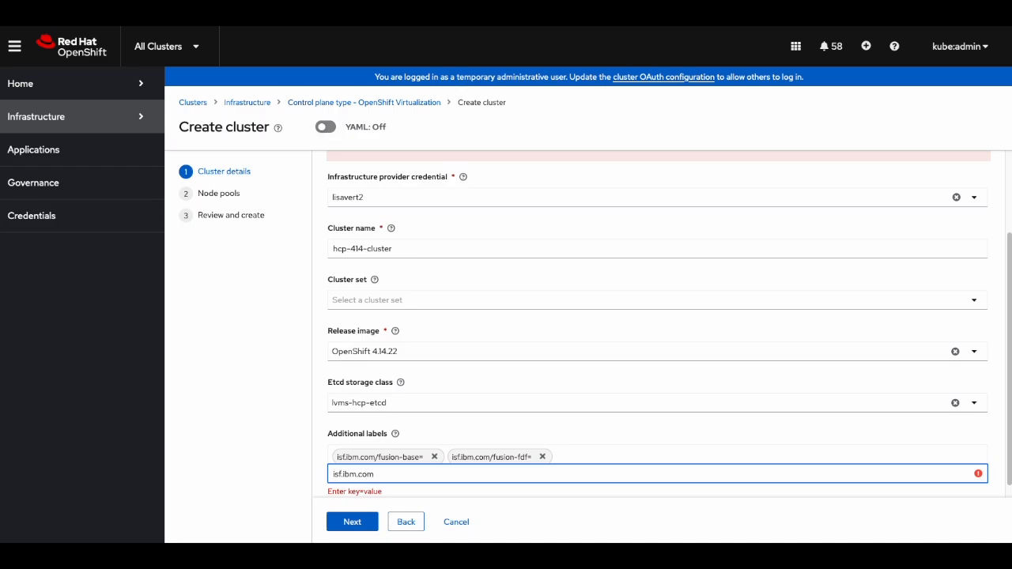
text(/fusion-backup=)
key(Return)
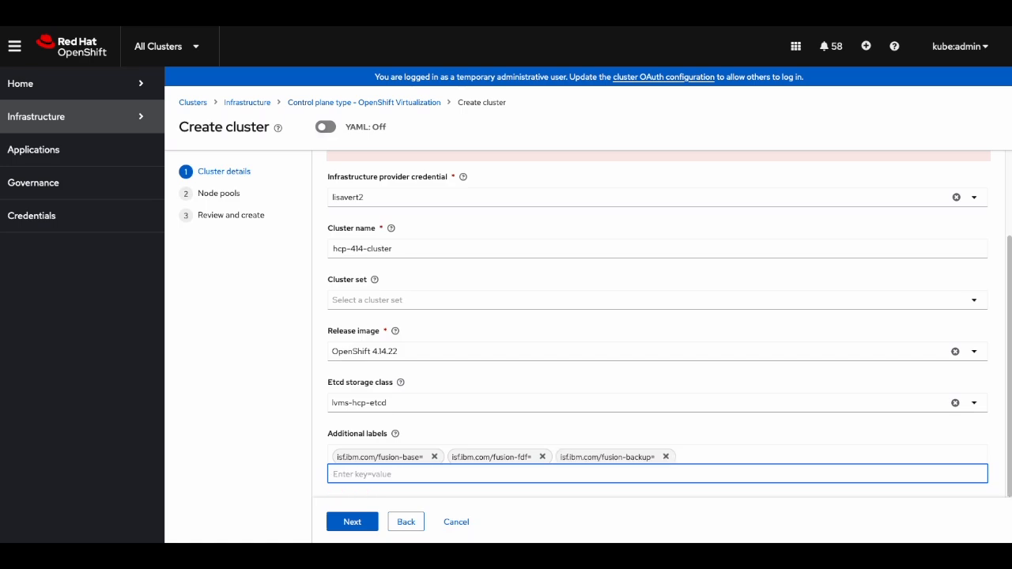
- Configure node pool hcp-414-clusterpool with 3 replicas, 8 cores and 48 GiB memory
click(363, 523)
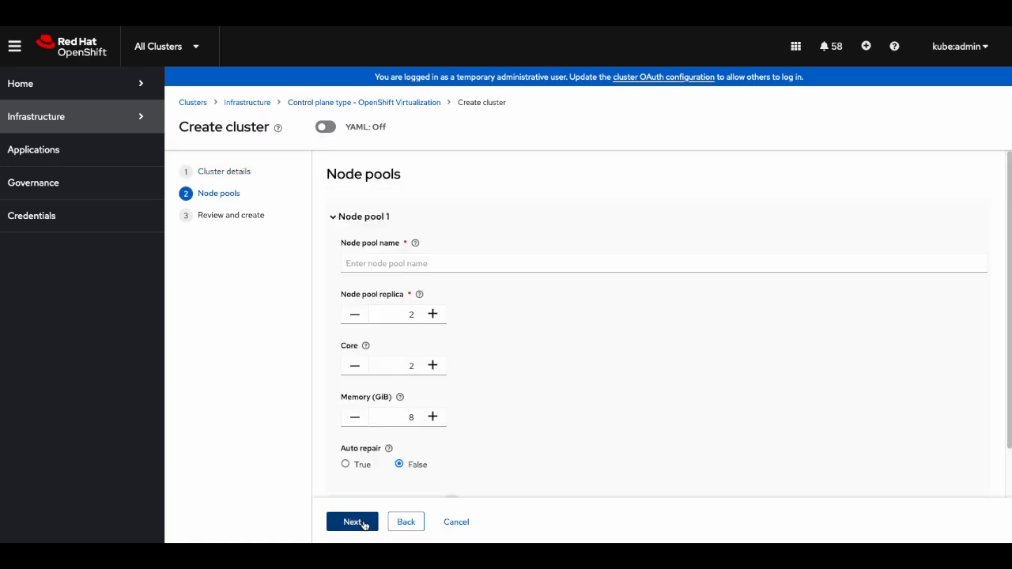
click(436, 263)
text(hcp-414-cluster)
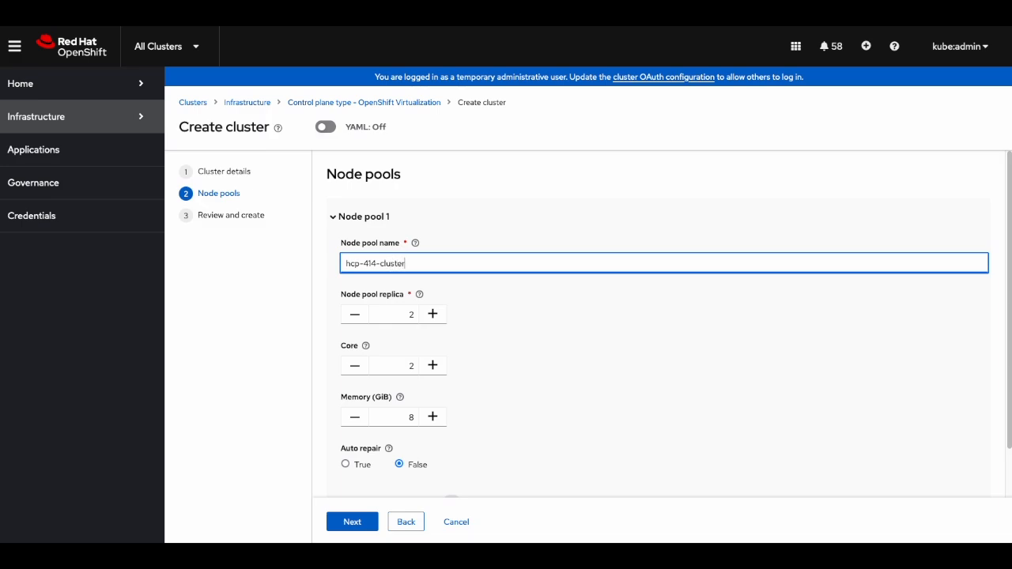
text(pool)
click(433, 314)
click(408, 365)
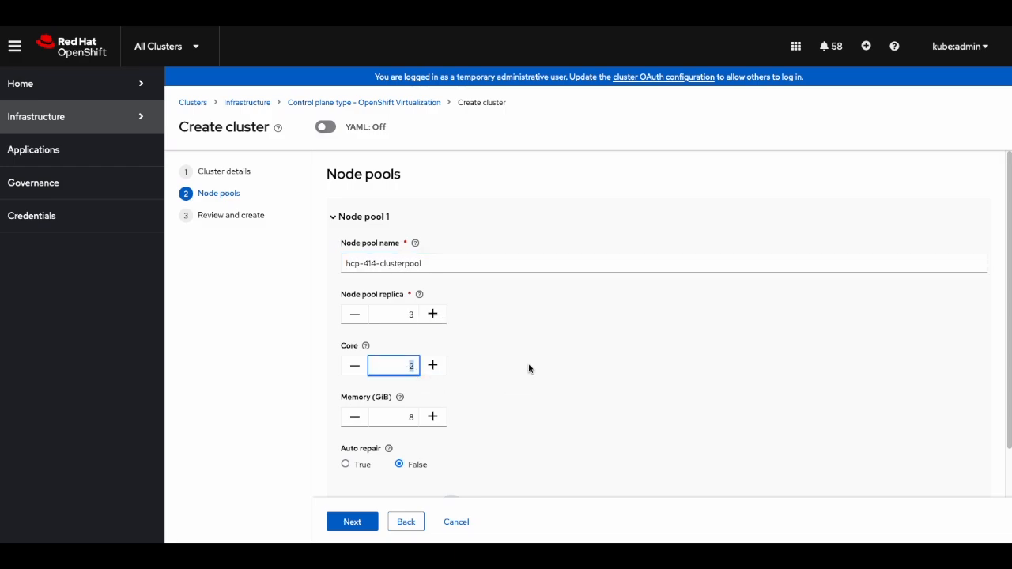
text(8)
click(410, 416)
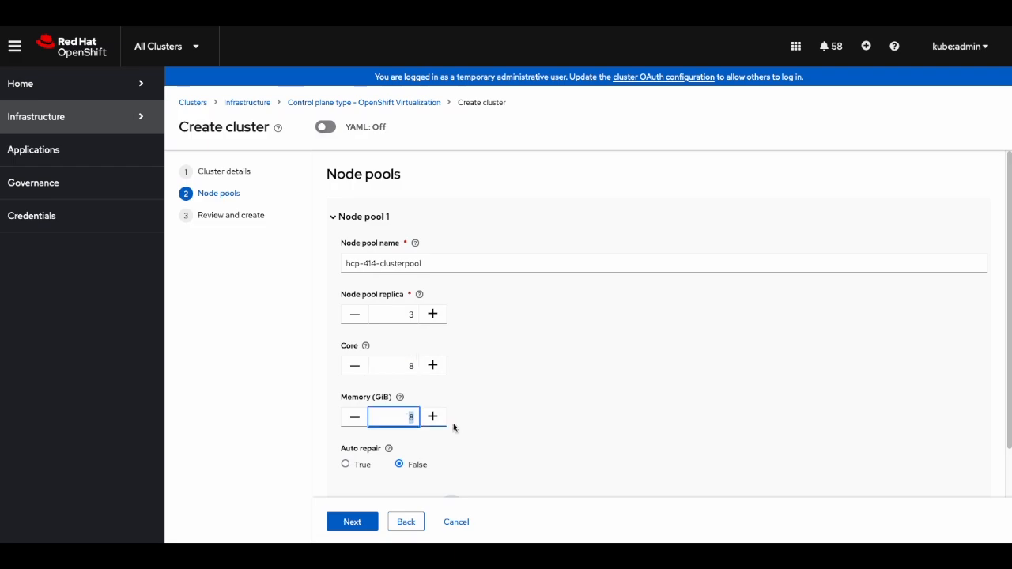
key(Left)
text(4)
scroll(531, 375, down, 1)
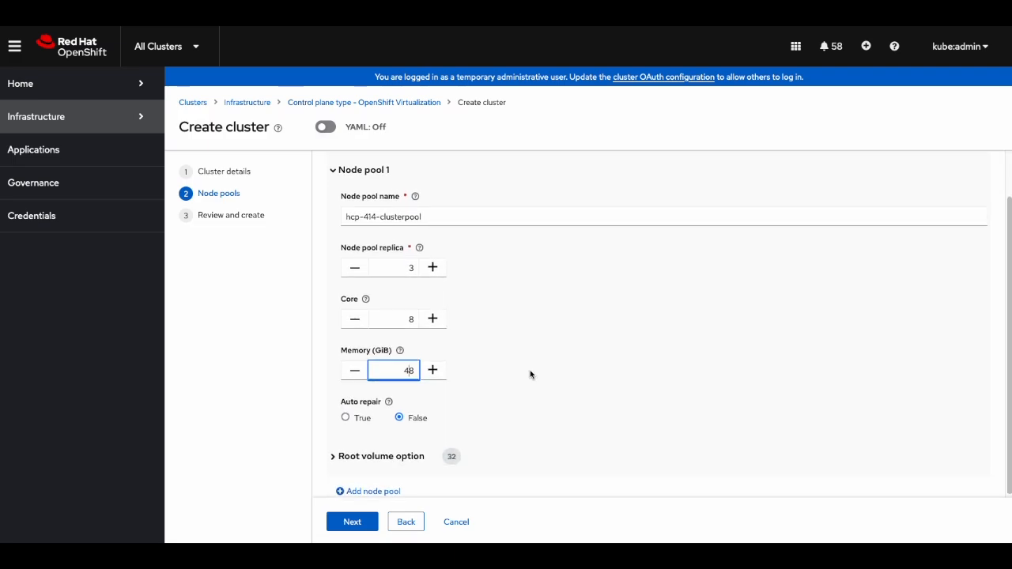
click(359, 528)
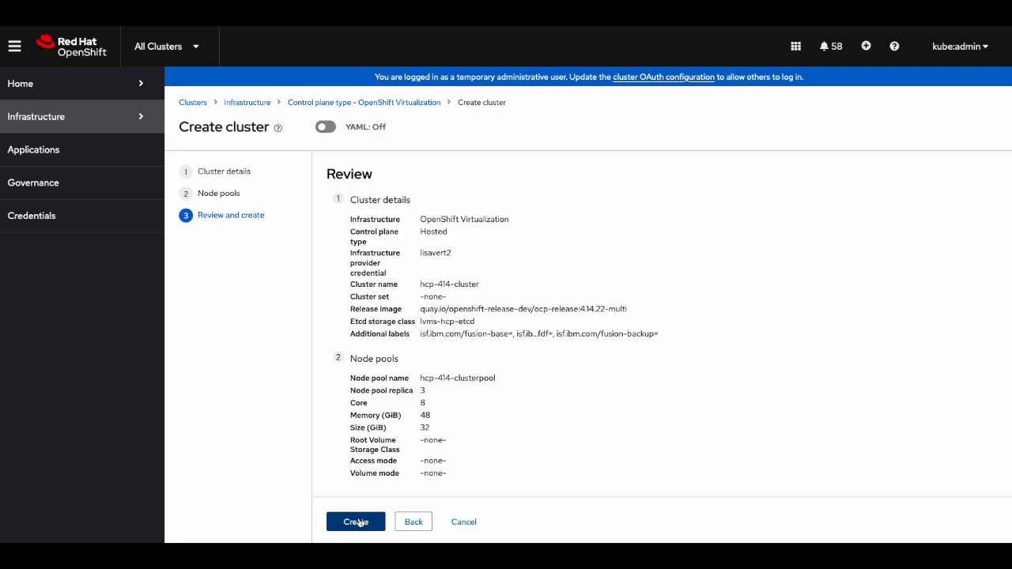
- Create the hosted cluster hcp-414-cluster from the Review step
click(358, 522)
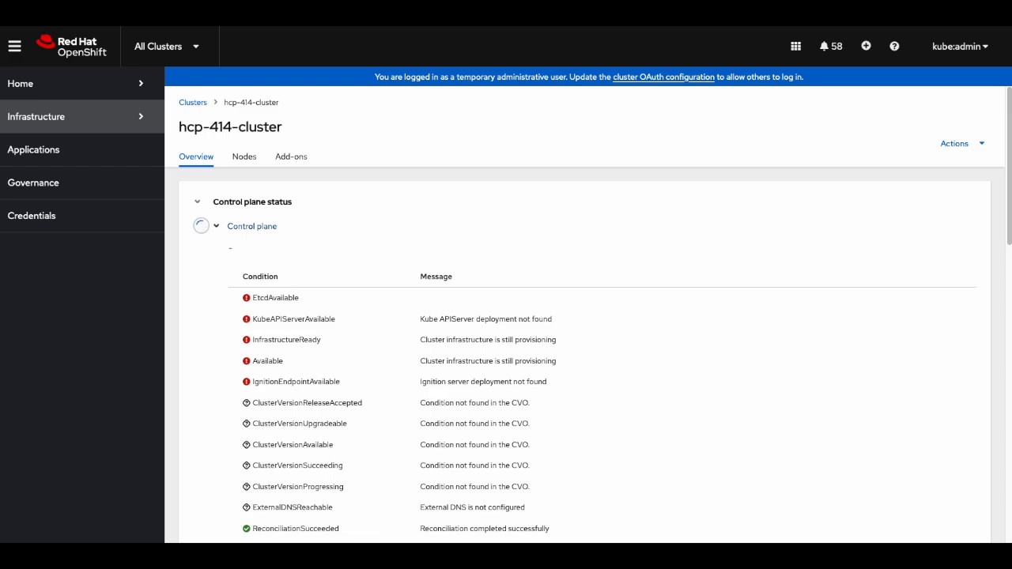
- Reveal hcp-414-cluster's admin credentials and copy the password
scroll(637, 344, up, 4)
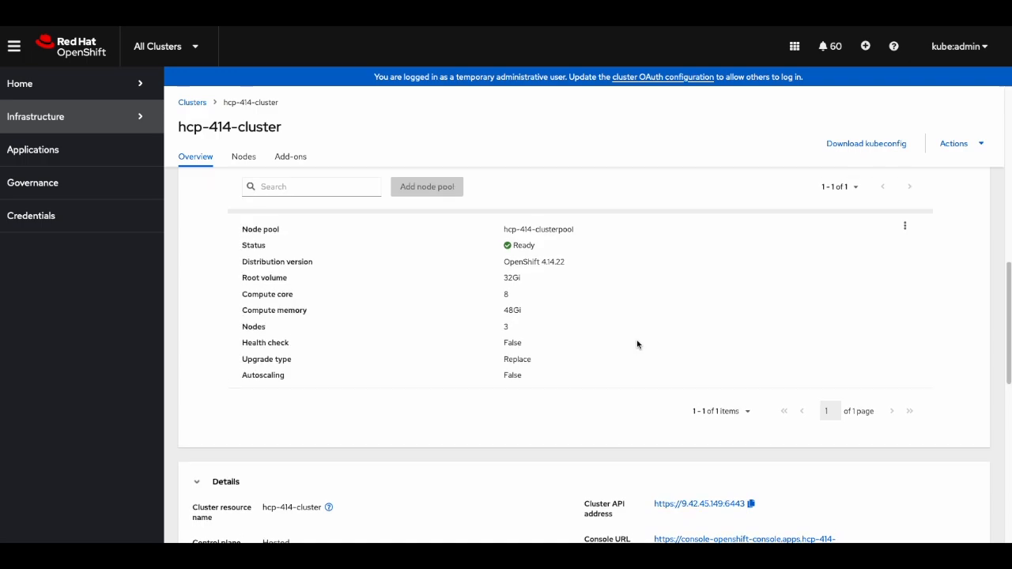
scroll(637, 344, up, 5)
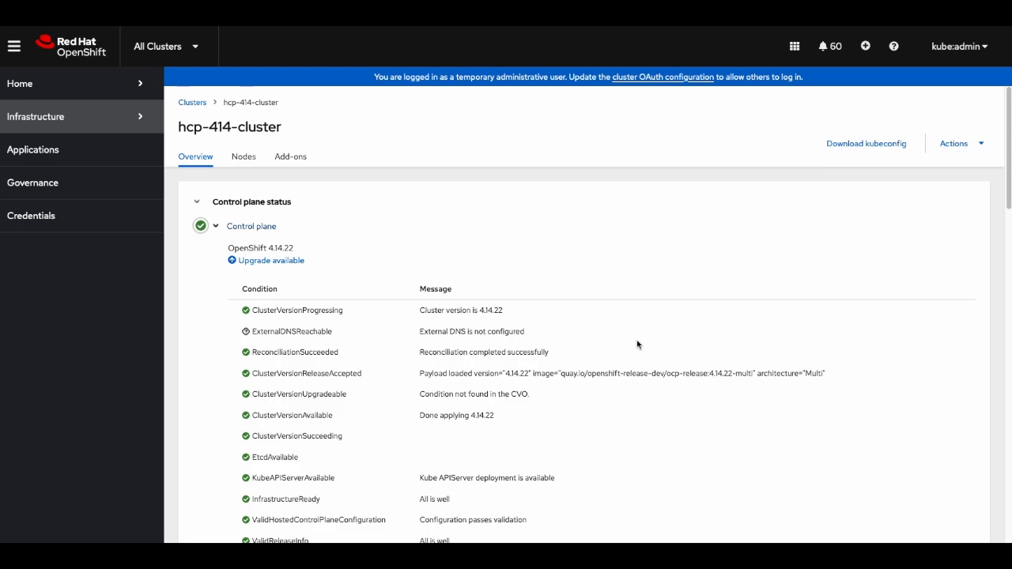
scroll(637, 345, down, 3)
scroll(637, 345, down, 7)
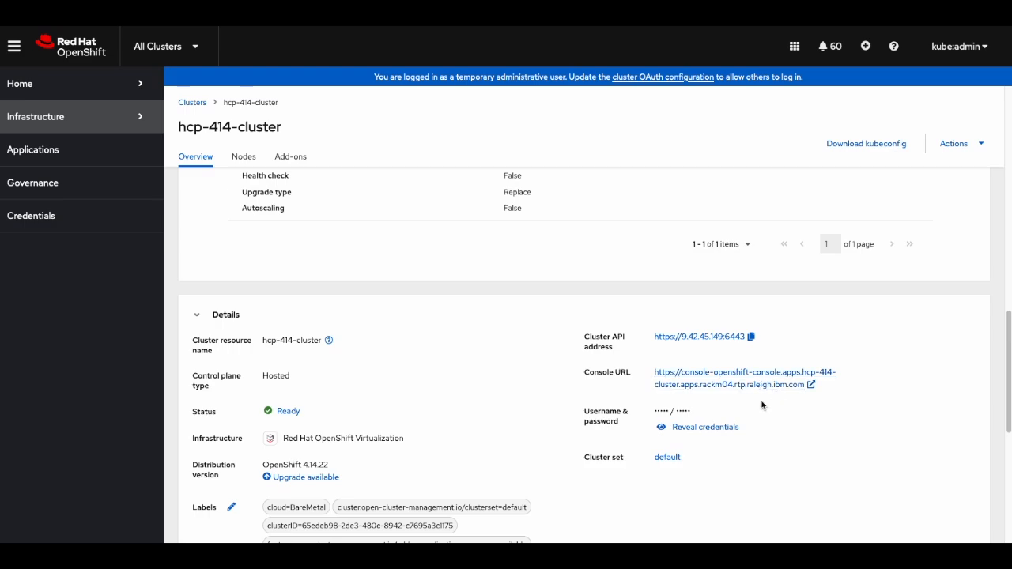
click(725, 428)
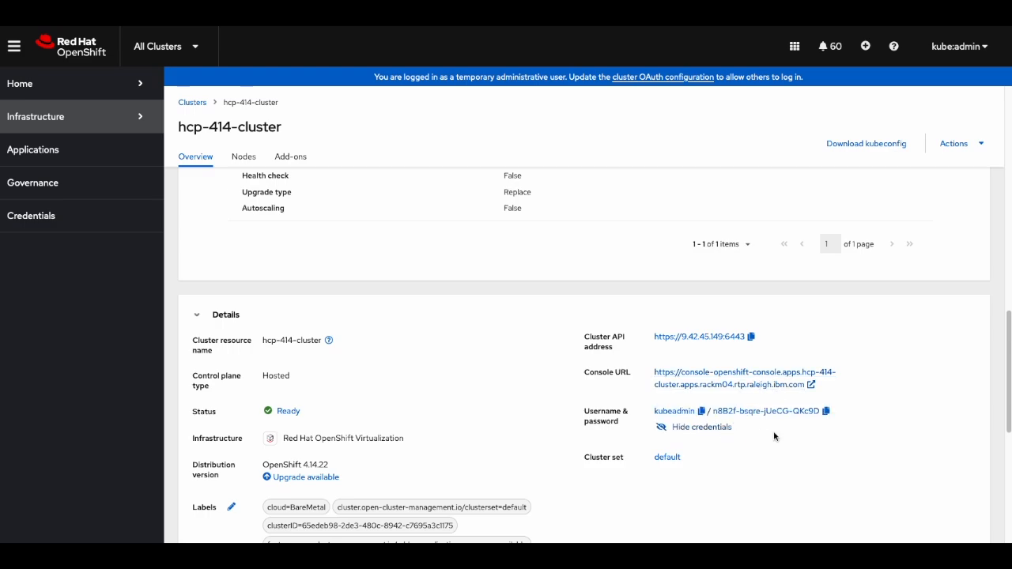
click(825, 412)
- Log in to the hosted cluster's console as the admin user with the copied password
click(721, 379)
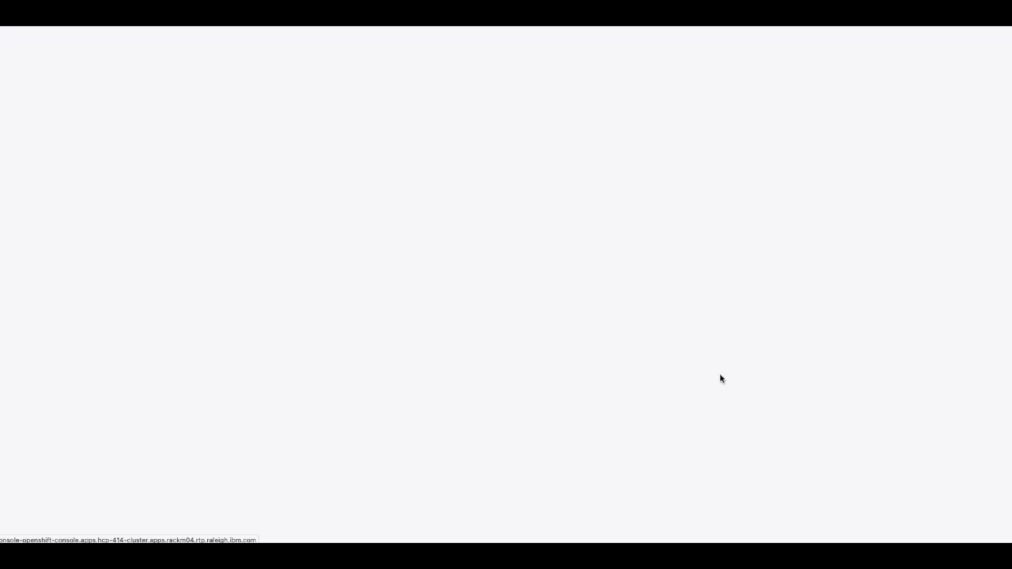
text(kubeadmin)
key(Tab)
key(ctrl+v)
click(355, 379)
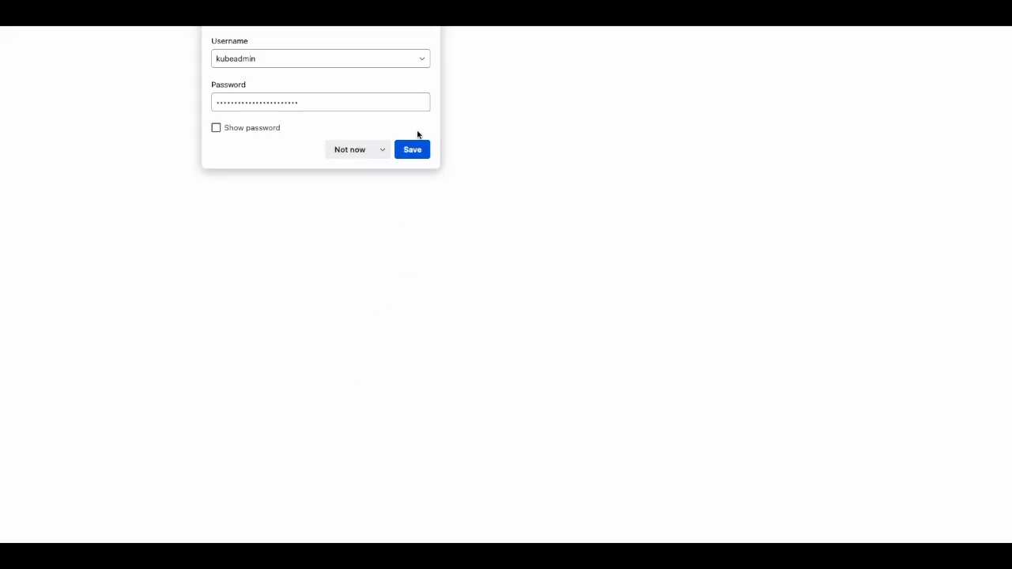
click(413, 148)
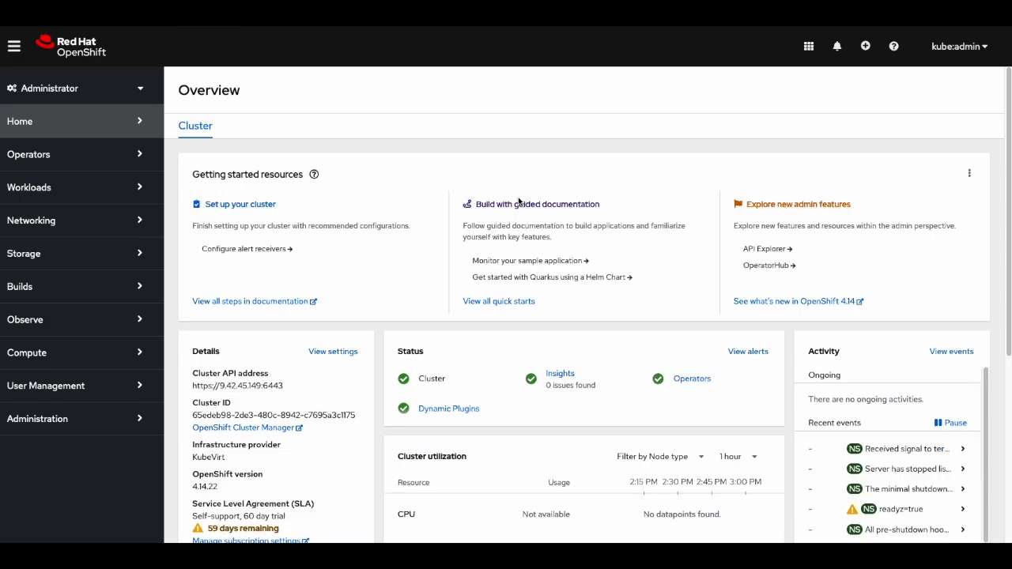
scroll(518, 200, down, 2)
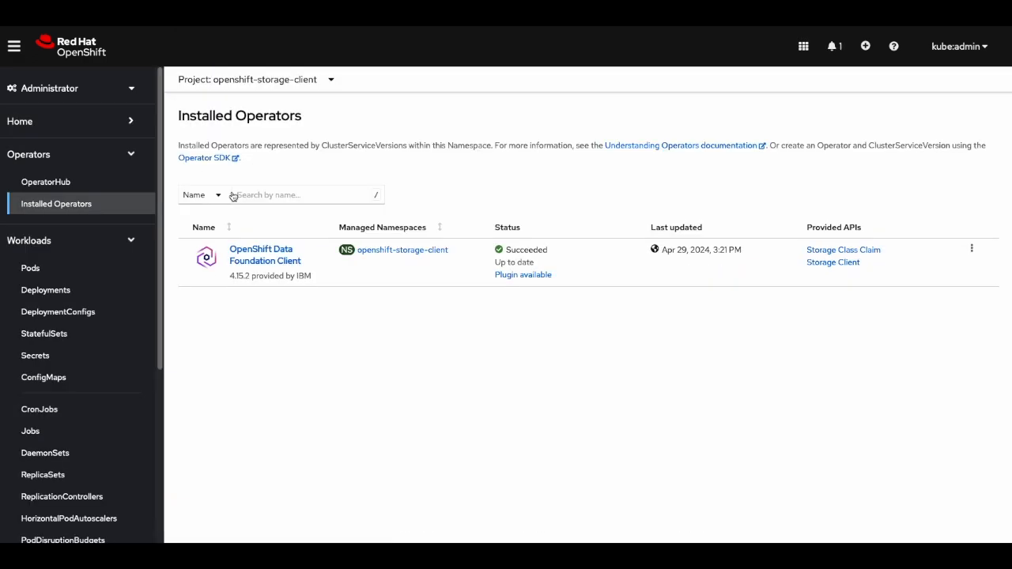
- List installed operators across all projects and dismiss the install-complete notification
click(322, 82)
click(283, 203)
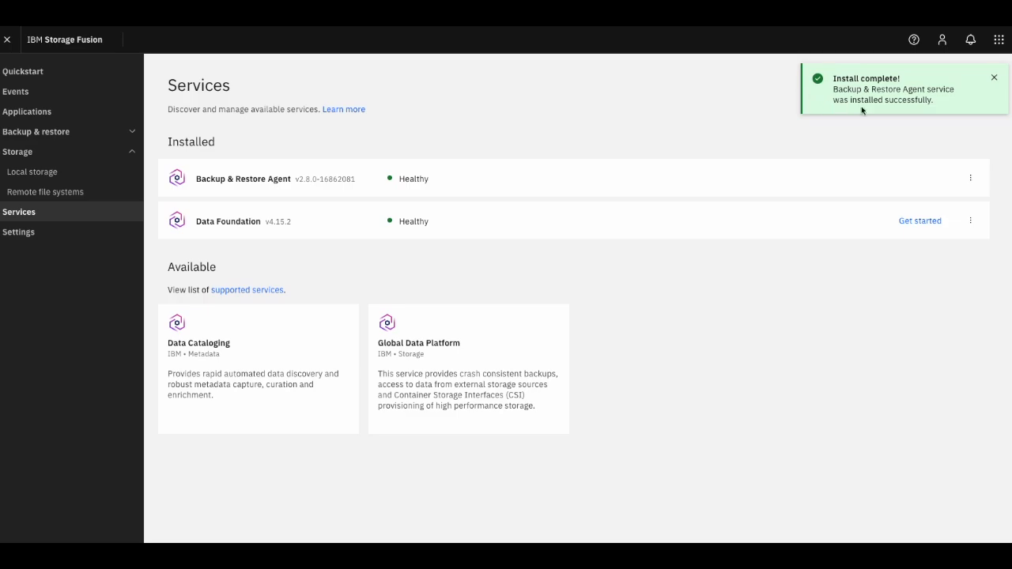
click(995, 79)
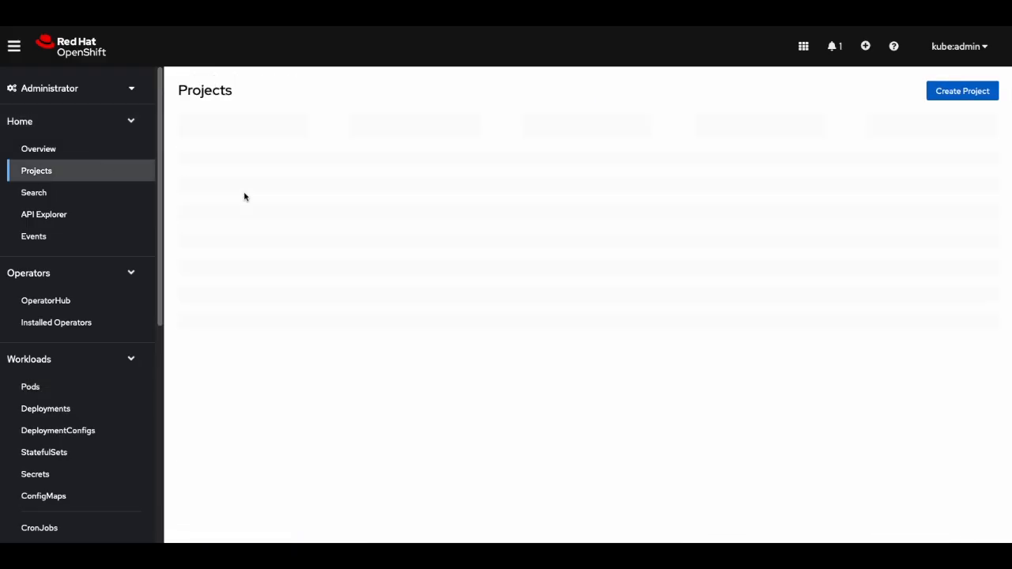
- Create the project hcp-414-test-app
click(944, 92)
click(496, 169)
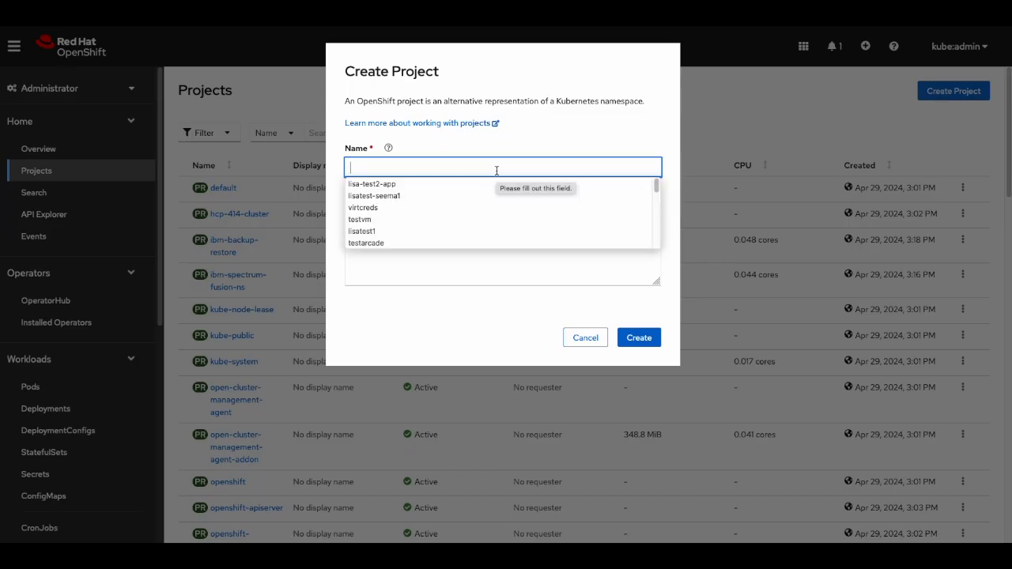
text(hcp-414)
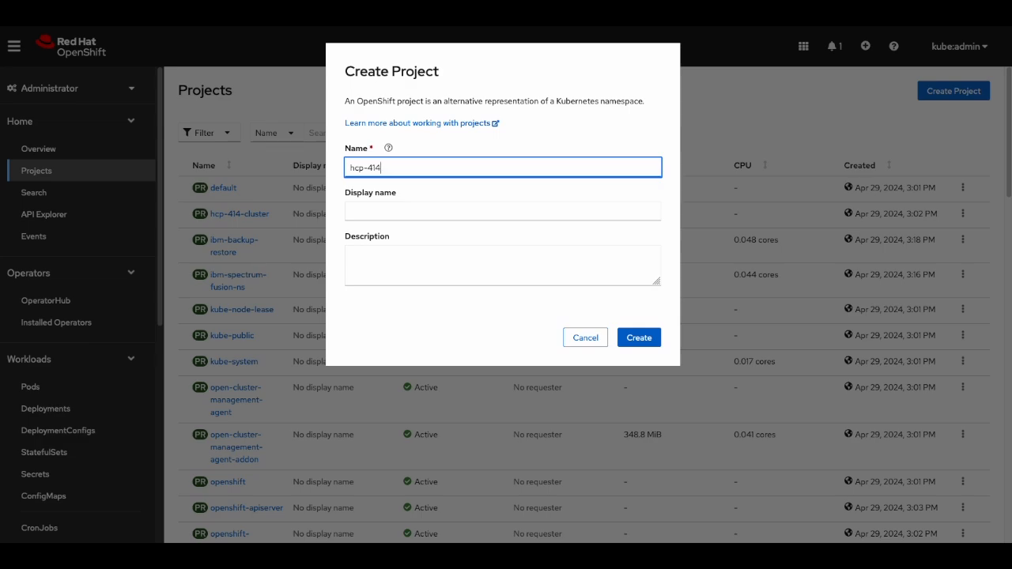
text(-test-app)
click(639, 337)
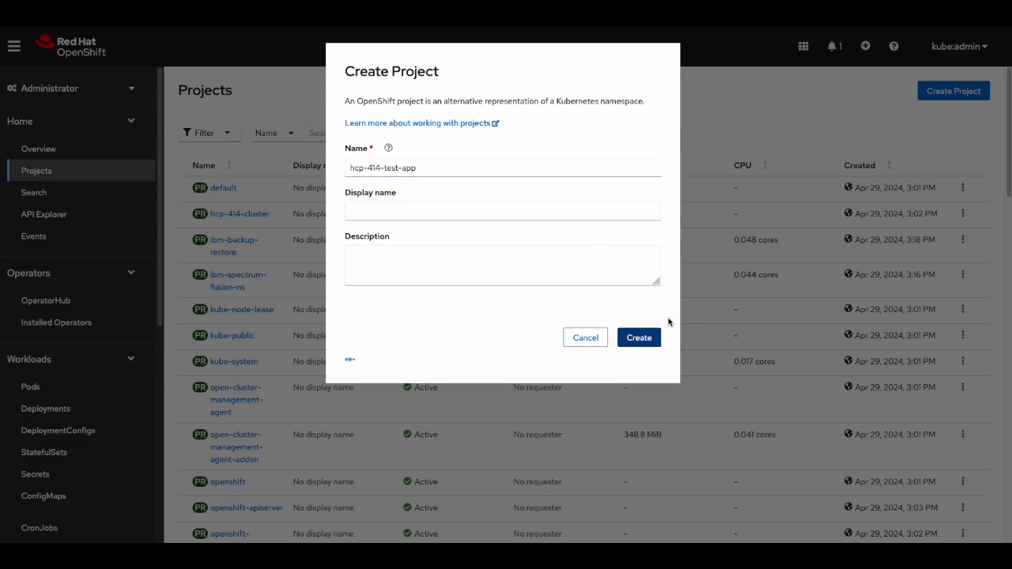
scroll(109, 318, down, 3)
click(109, 319)
click(963, 117)
click(956, 144)
click(388, 180)
text(li)
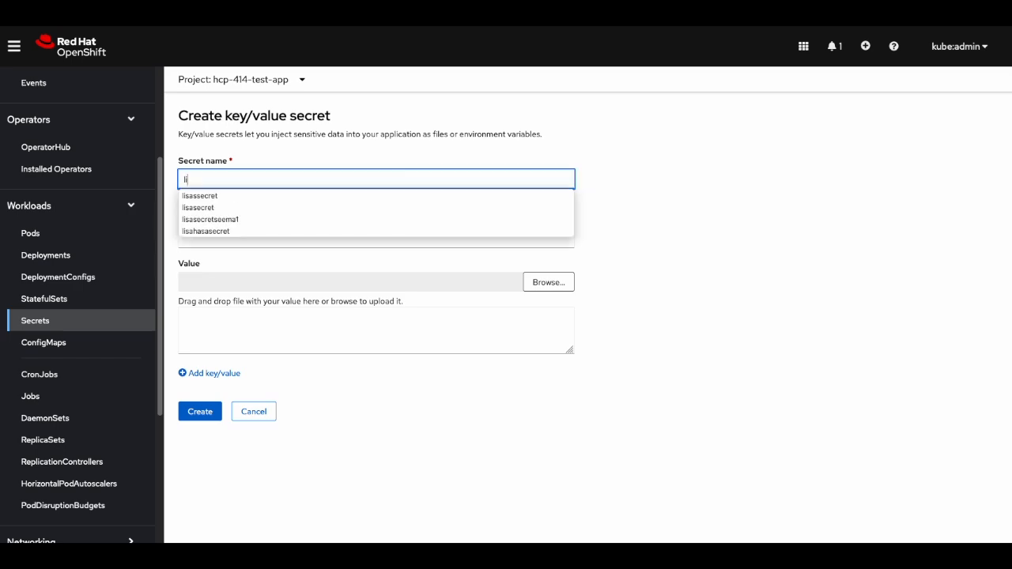
text(sasecret)
click(271, 241)
text(ch)
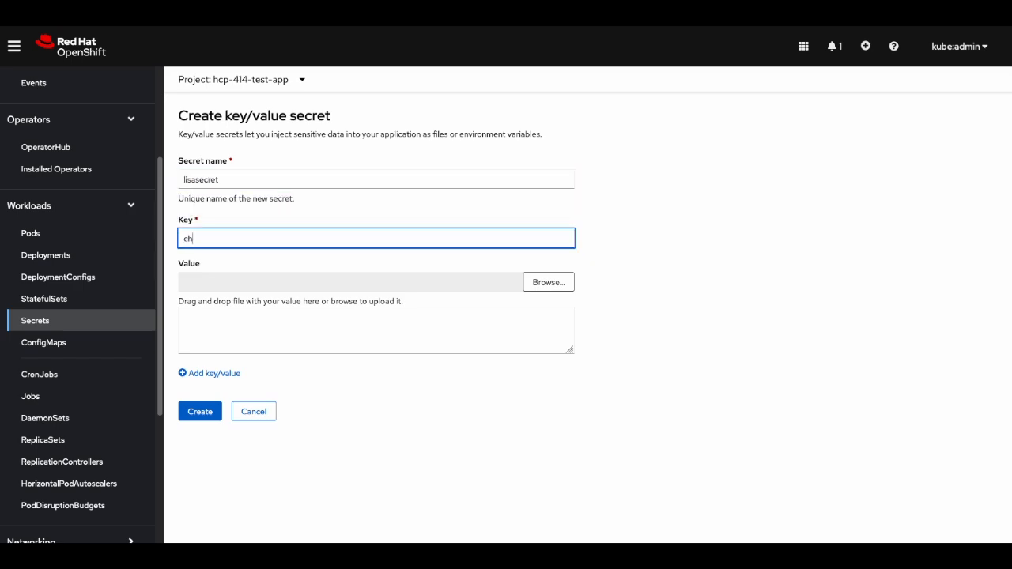
text(ilirecipe)
click(292, 330)
text(add )
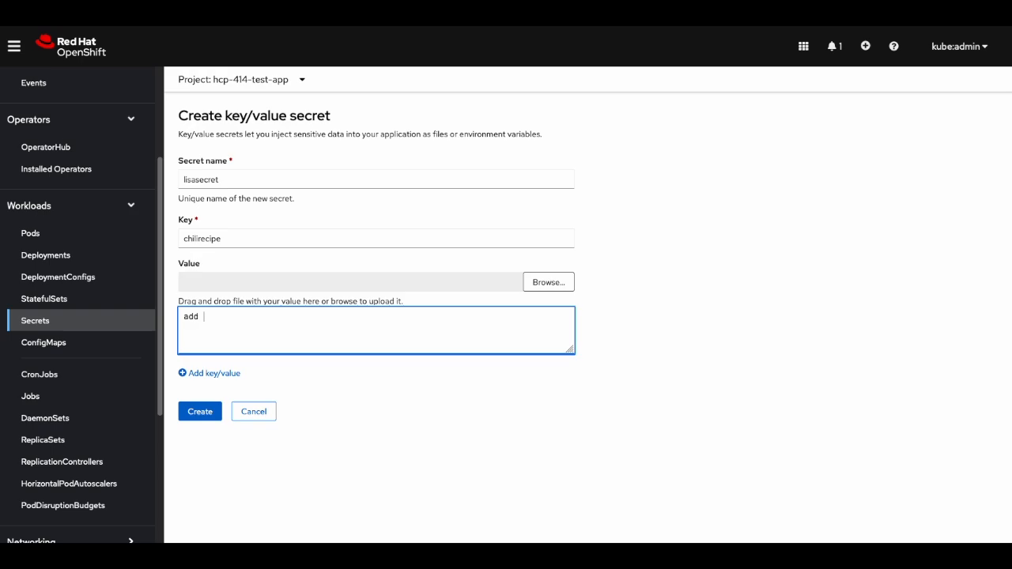
text(dark chocolate)
click(200, 411)
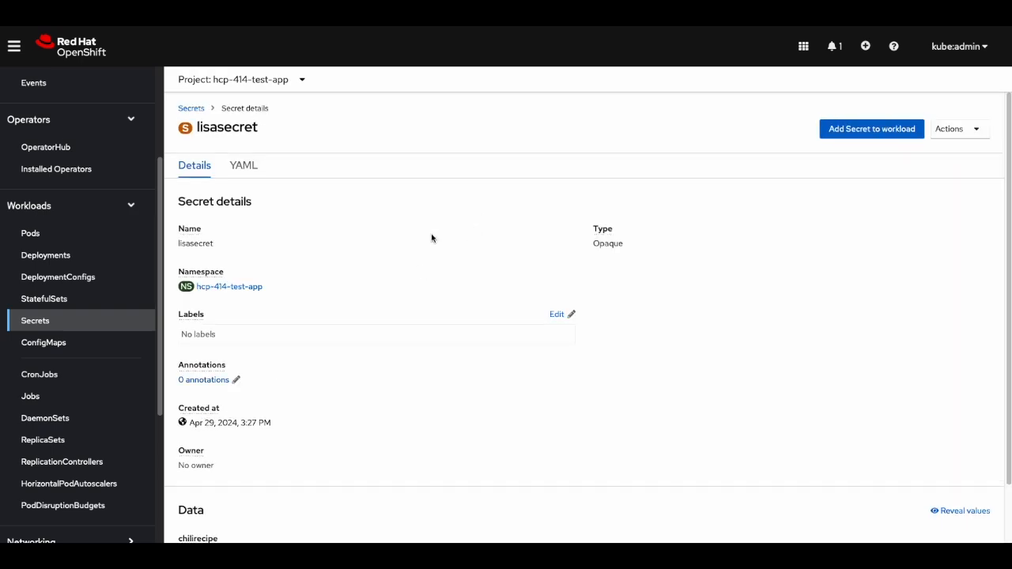
scroll(130, 278, down, 3)
click(118, 356)
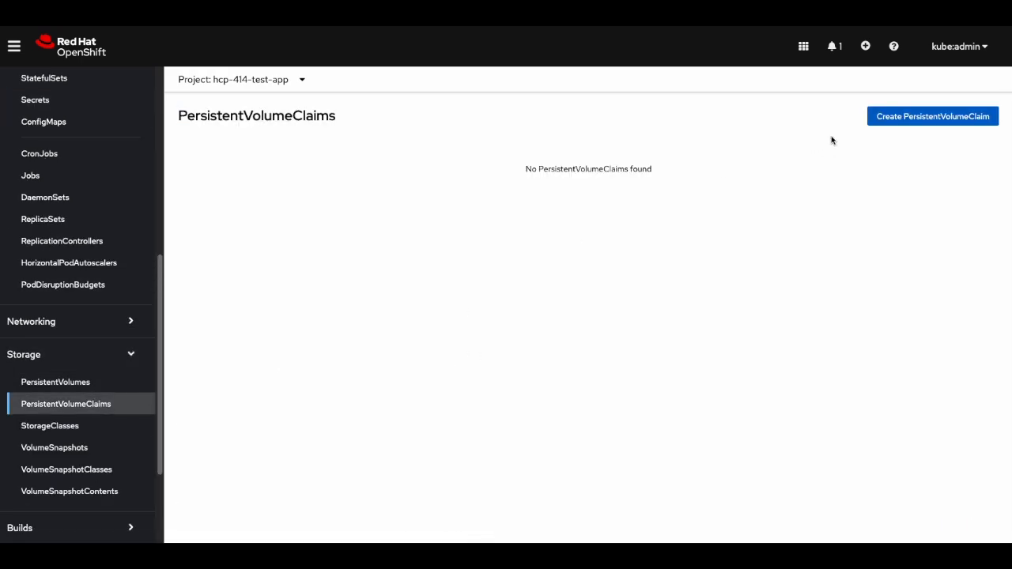
- Add PersistentVolumeClaim rbd1 of 20 MiB using storage class ocs-storagecluster-ceph-rbd
click(933, 116)
click(491, 167)
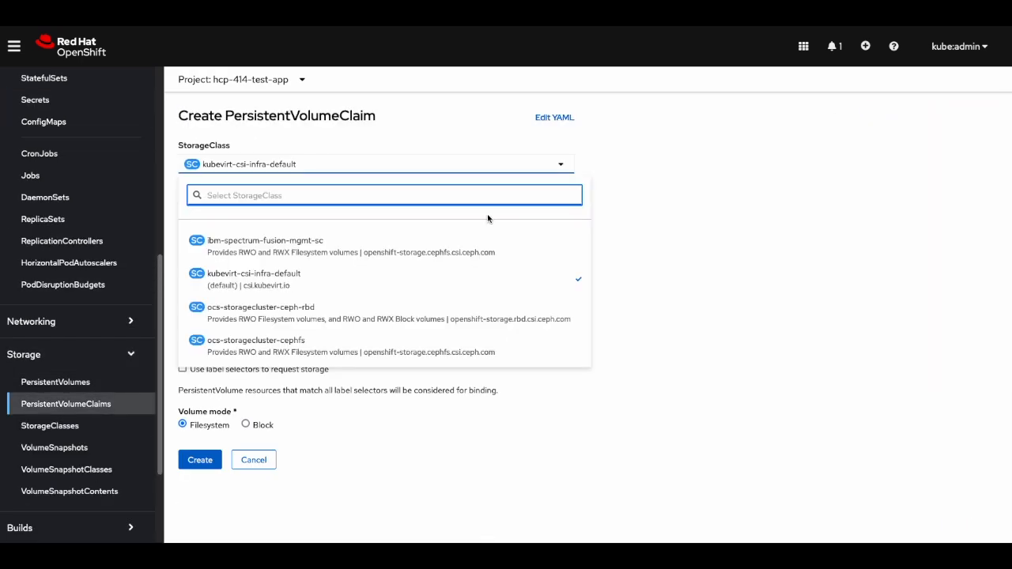
click(500, 318)
click(410, 223)
text(rbd1)
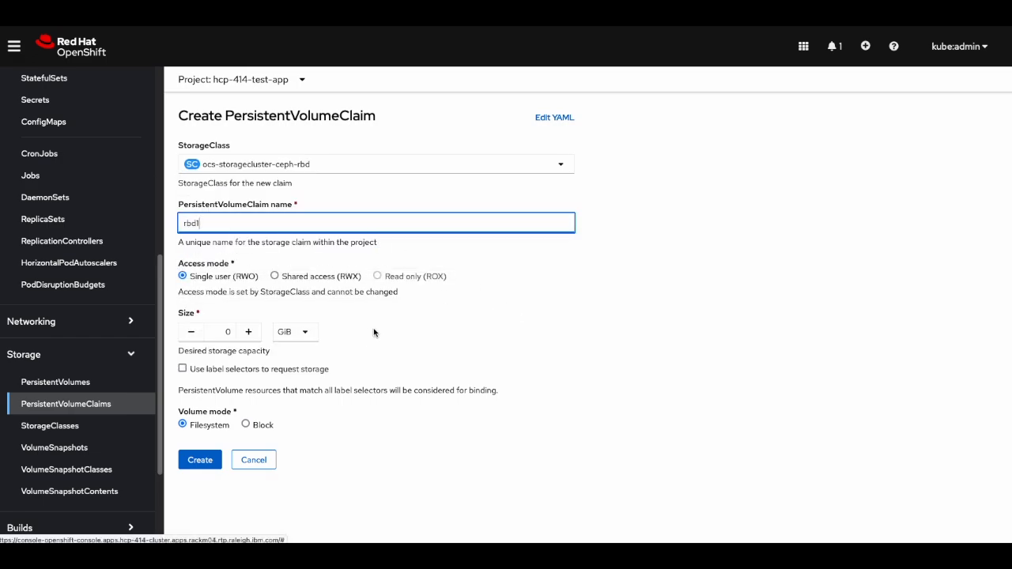
click(223, 332)
click(294, 331)
click(286, 357)
click(225, 332)
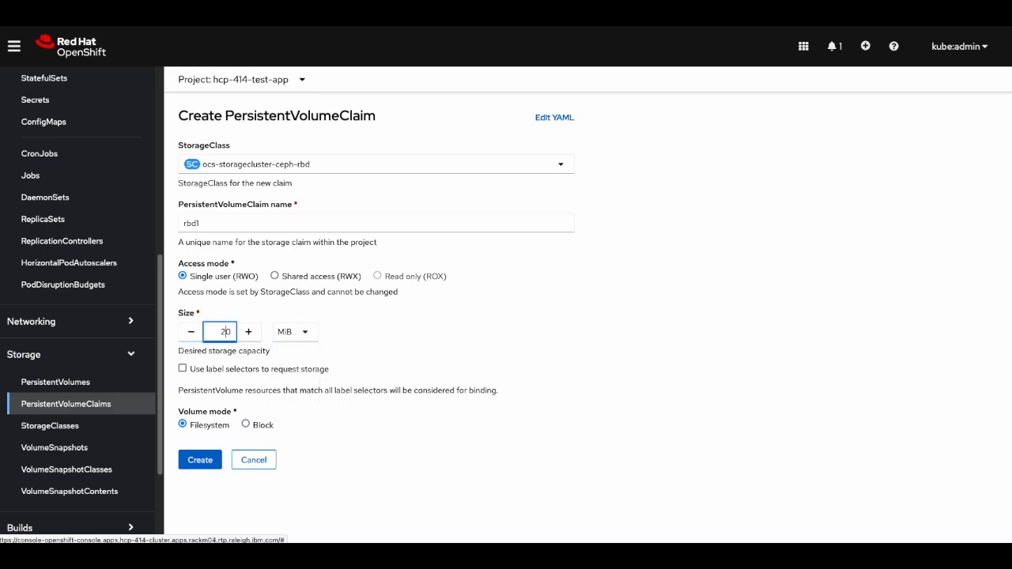
click(200, 459)
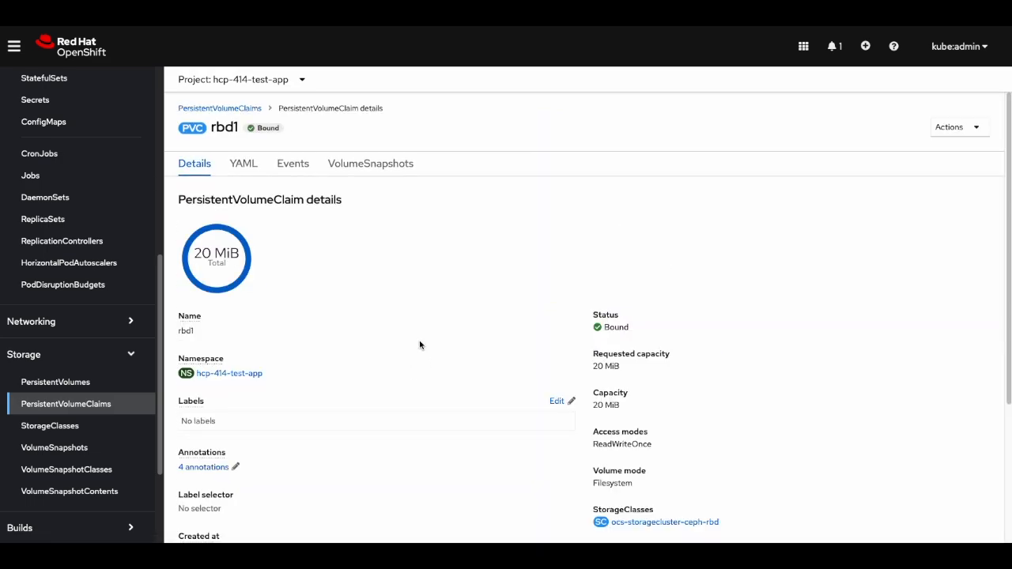
click(237, 109)
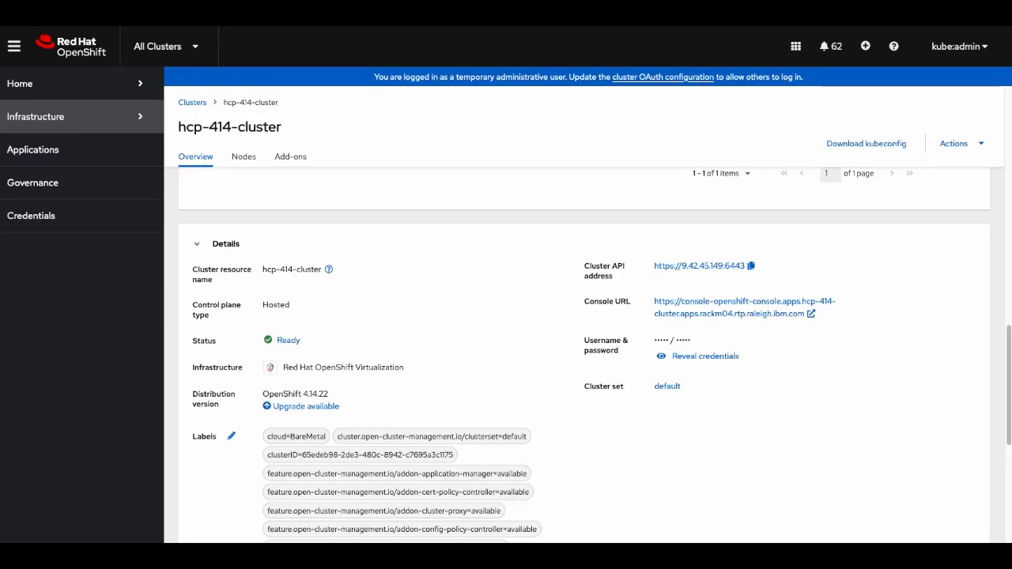
- Launch IBM Storage Fusion from the hub console's application launcher
click(794, 47)
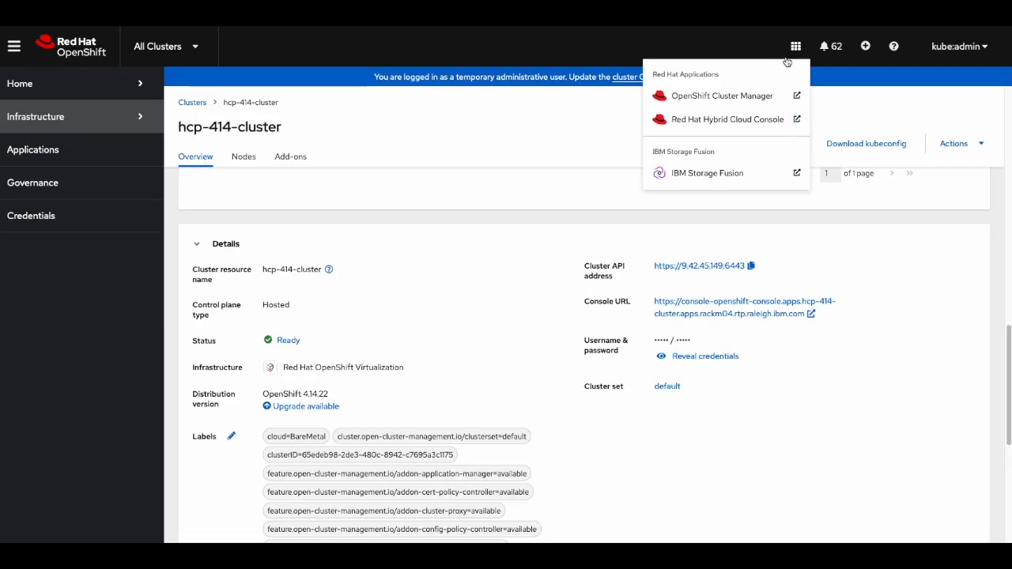
click(734, 174)
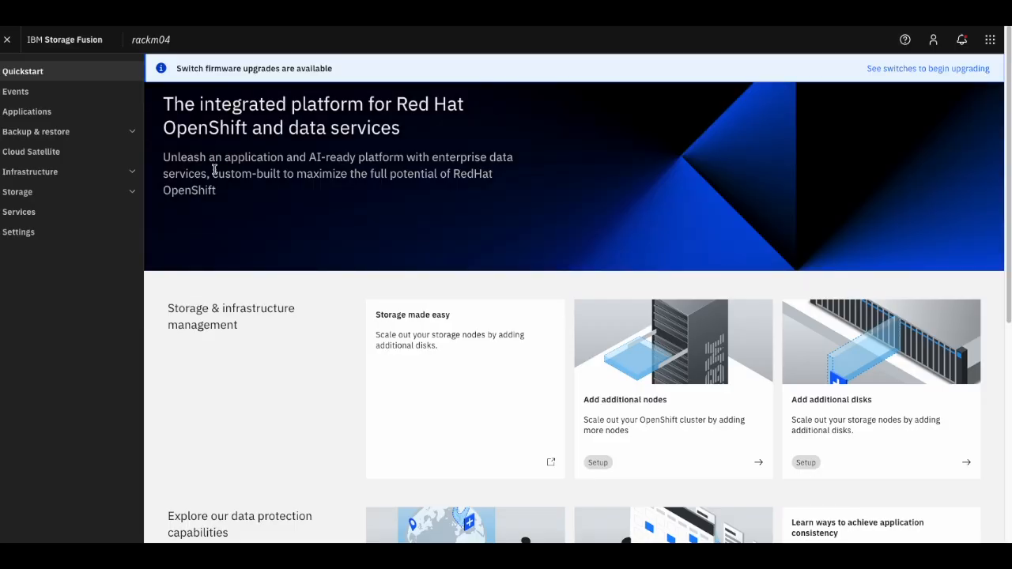
- View the Backup & restore Topology showing hcp-414-cluster as a Connected, Healthy spoke
click(127, 133)
click(102, 173)
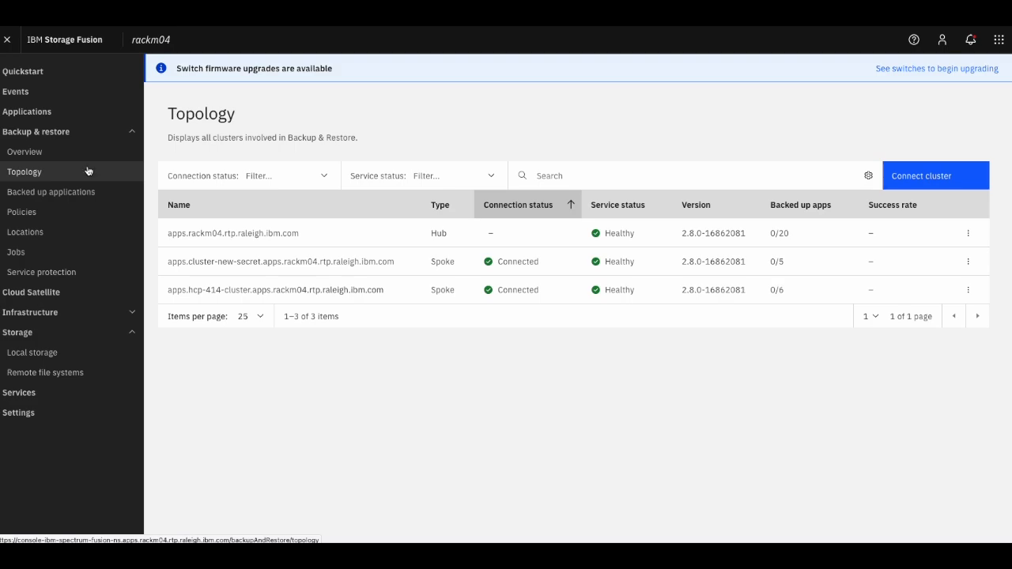
click(24, 231)
- Add Azure backup location lisa-azure with the storage account name, account key and endpoint
click(925, 185)
click(284, 202)
text(lisa-azure)
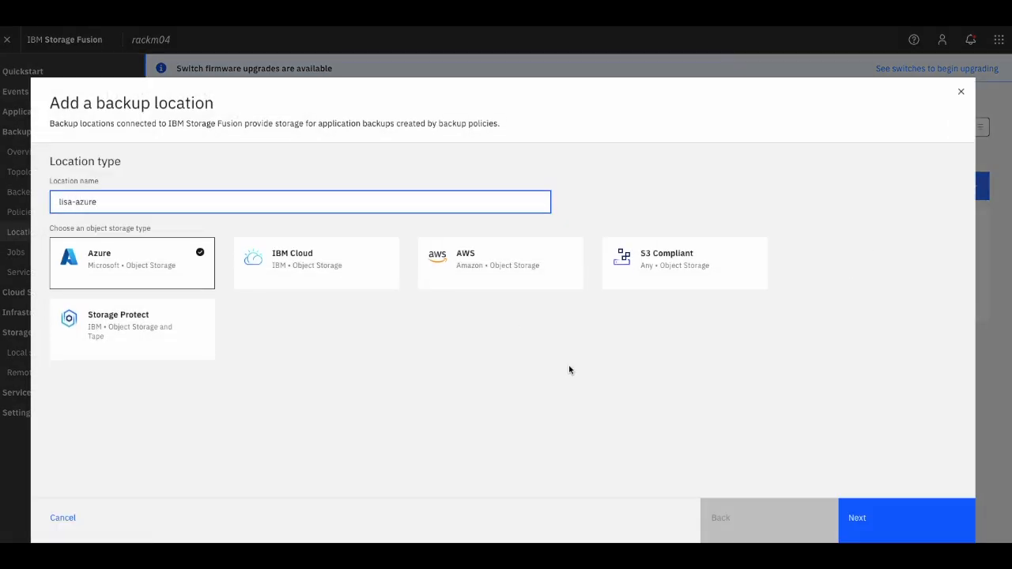
click(884, 515)
text(lisastoragepro)
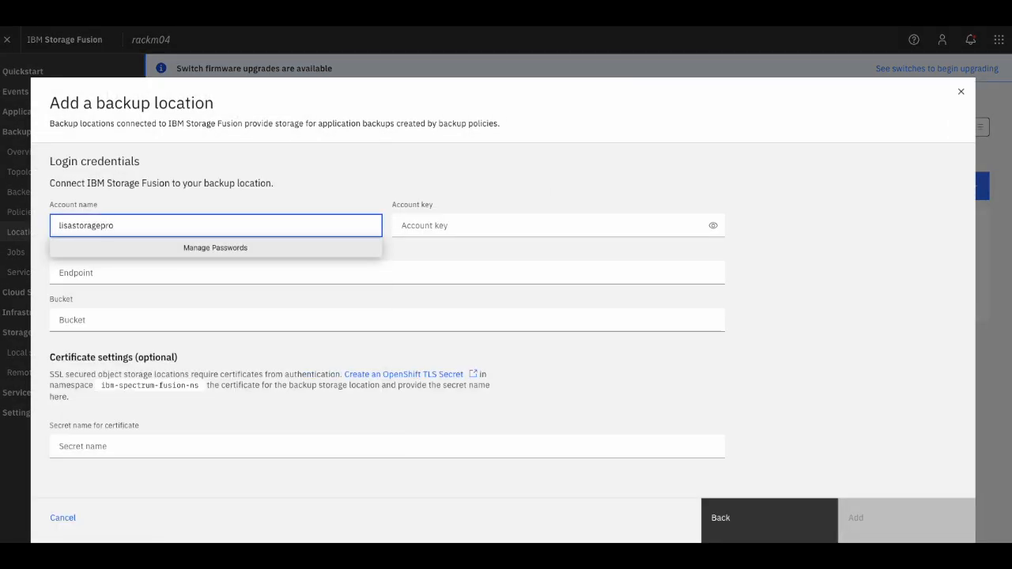
key(Tab)
key(ctrl+v)
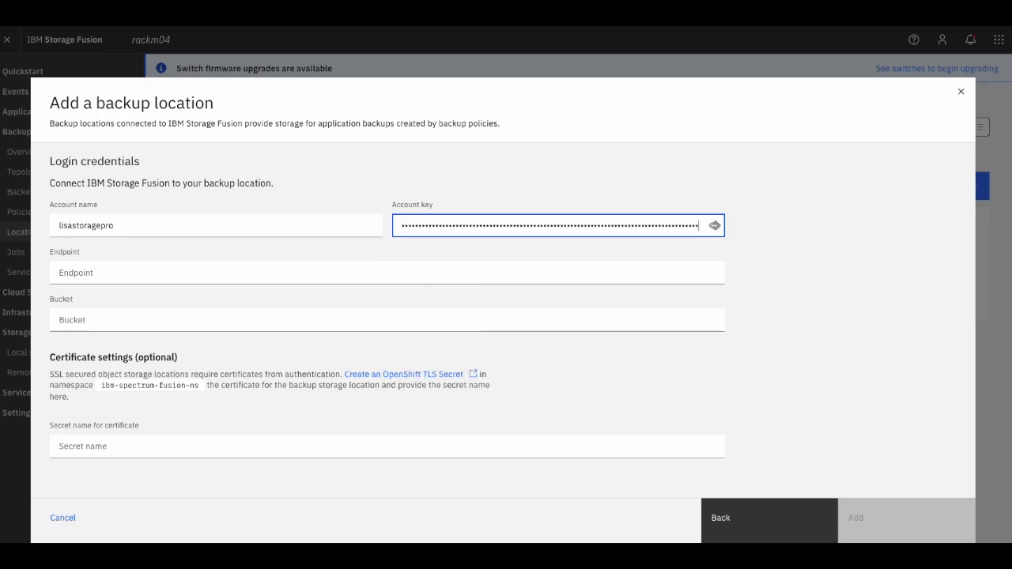
click(343, 274)
text(https://core.windows.net)
click(337, 320)
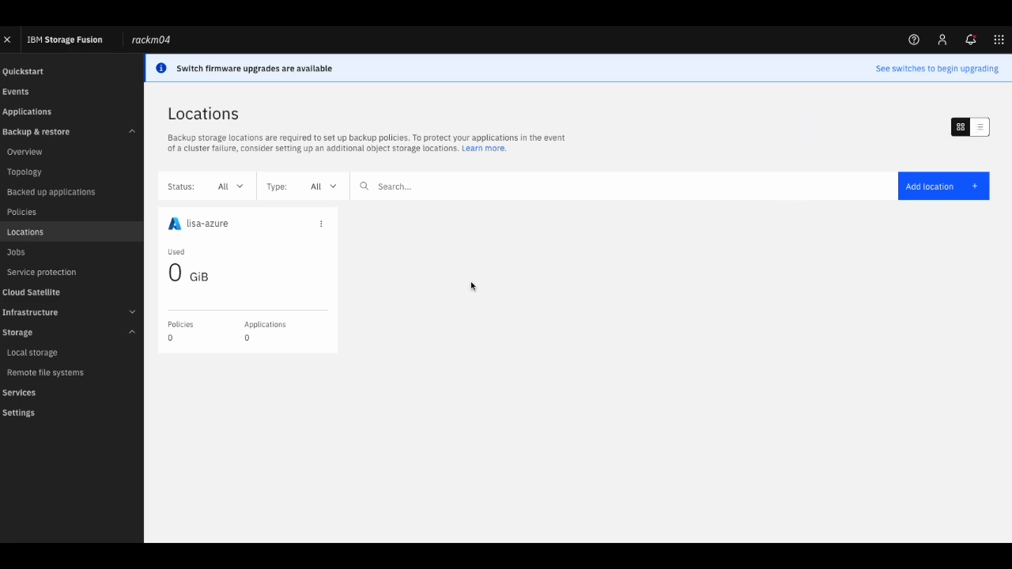
- Start a new backup policy named lisa-policy, running monthly at 11:00
click(43, 213)
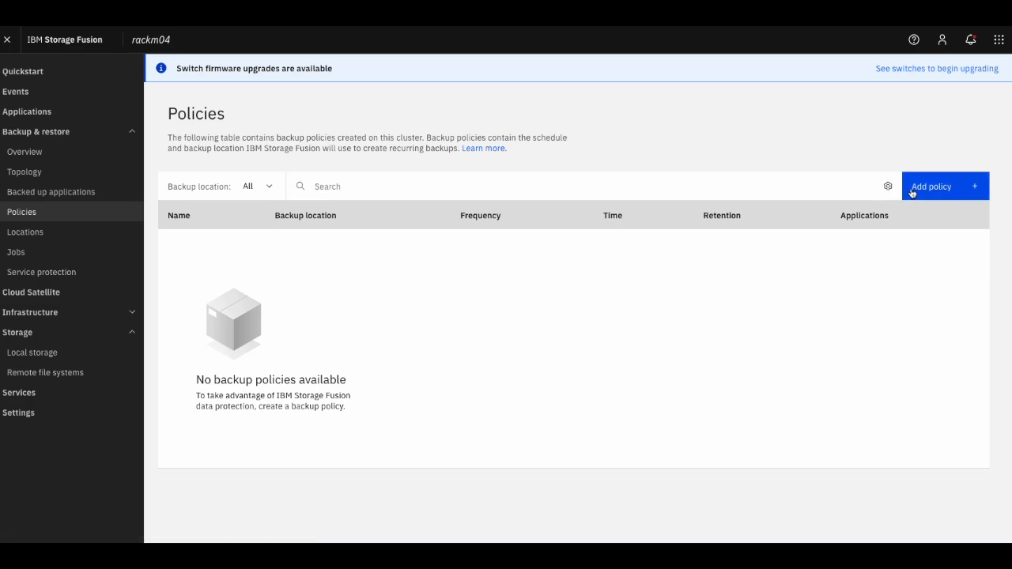
click(910, 188)
click(757, 139)
text(lisa-policy)
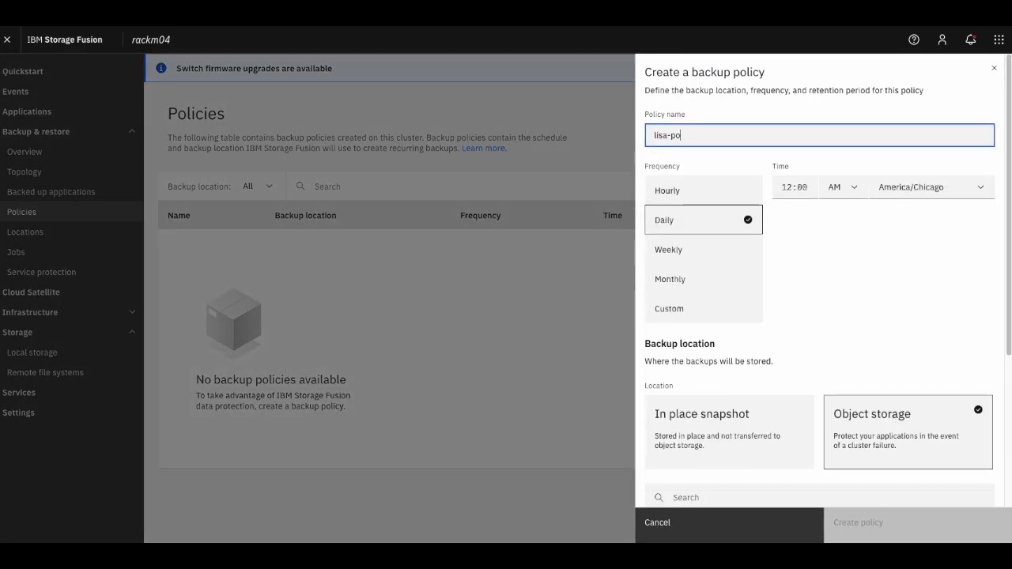
click(689, 279)
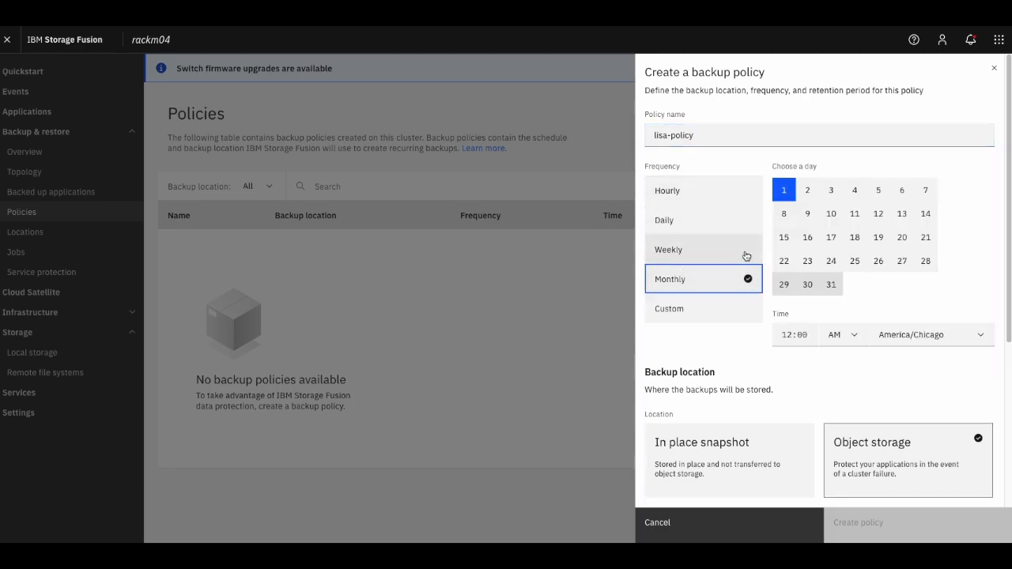
click(788, 334)
drag(790, 335, 777, 334)
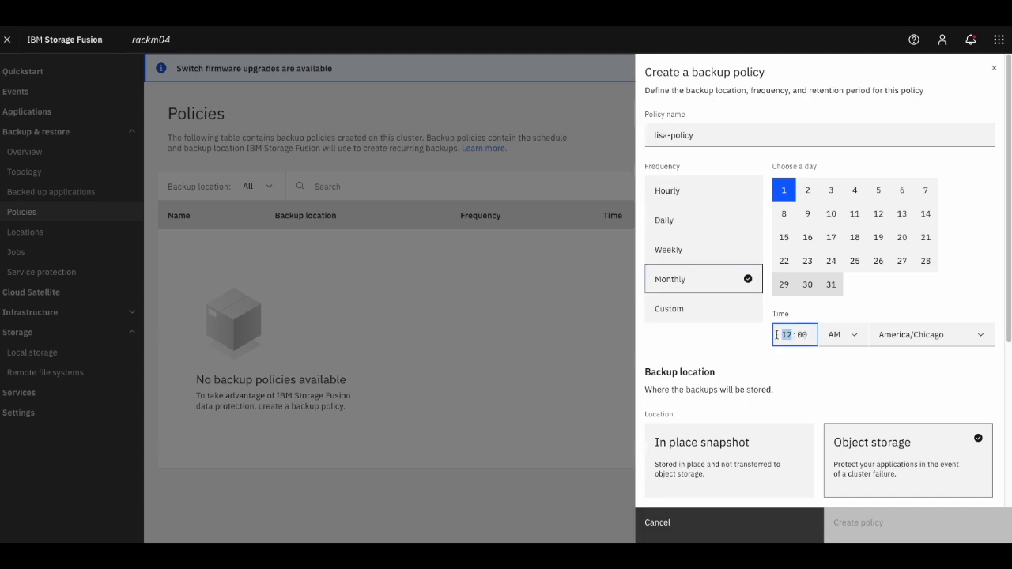
text(11)
- Schedule lisa-policy for the 18th, target lisa-azure object storage, and create it
click(854, 237)
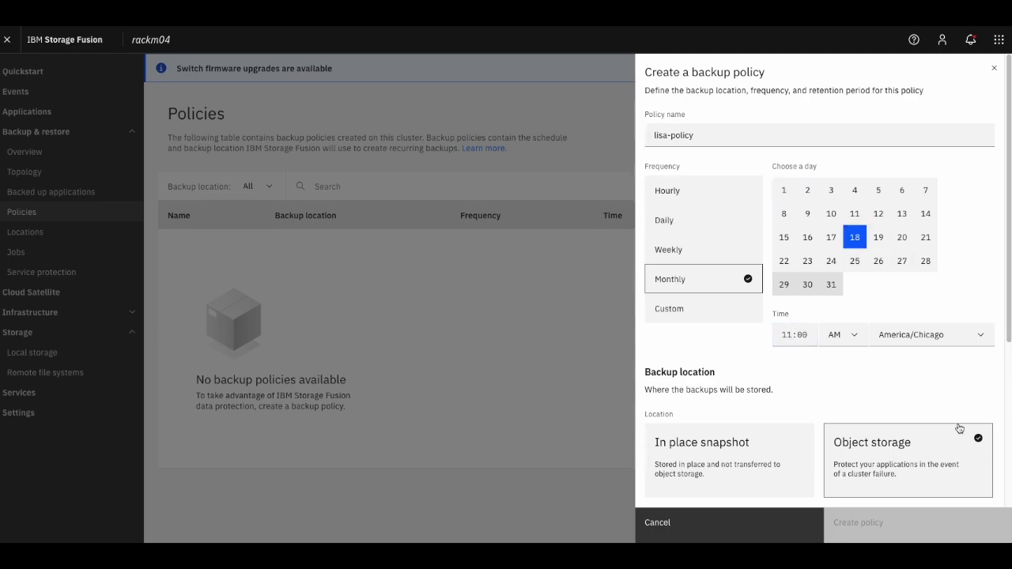
click(945, 464)
scroll(921, 423, down, 3)
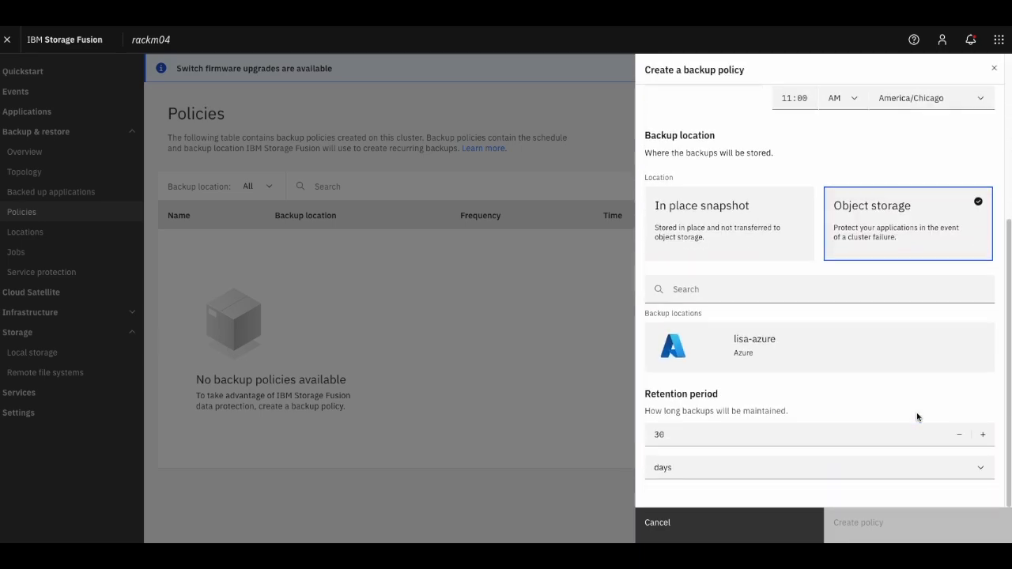
click(858, 359)
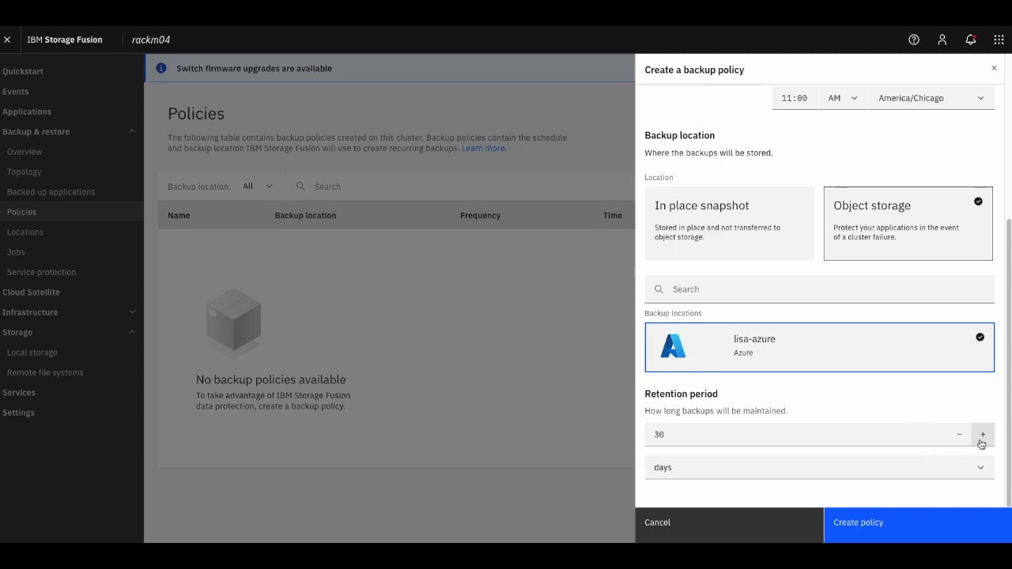
click(912, 524)
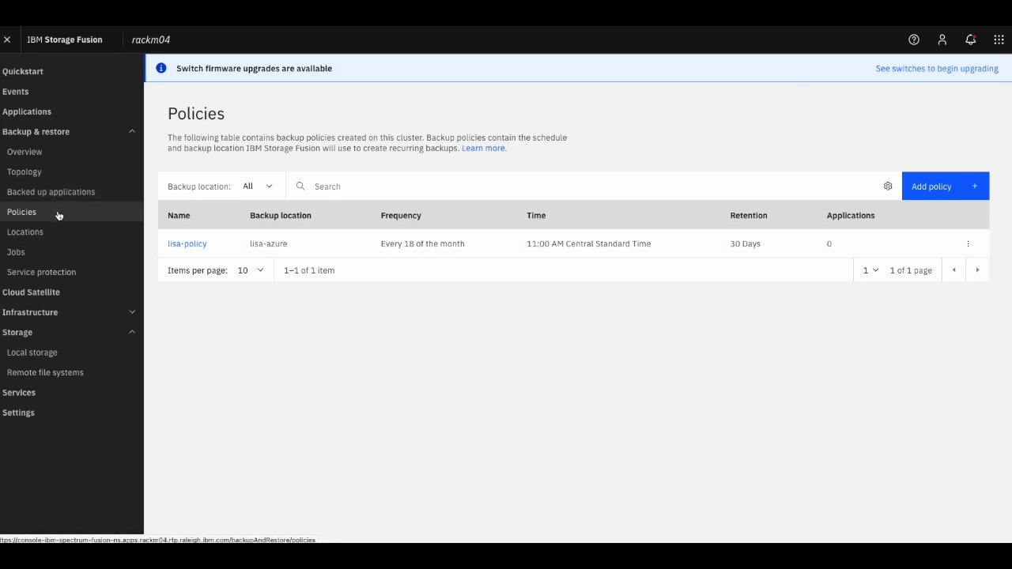
click(36, 112)
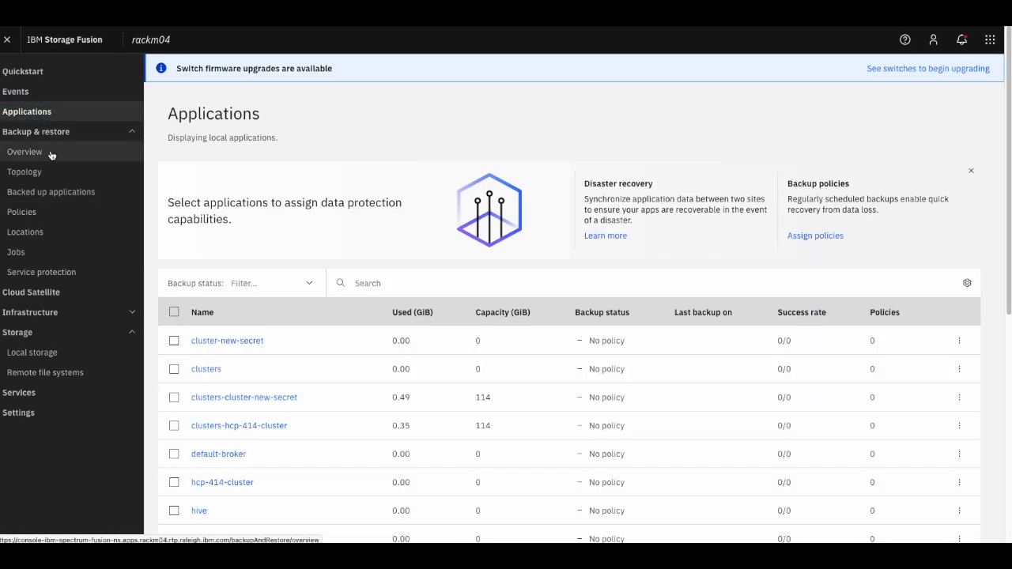
- Protect hcp-414-test-app from the hcp-414 cluster with lisa-policy and back it up now
click(50, 192)
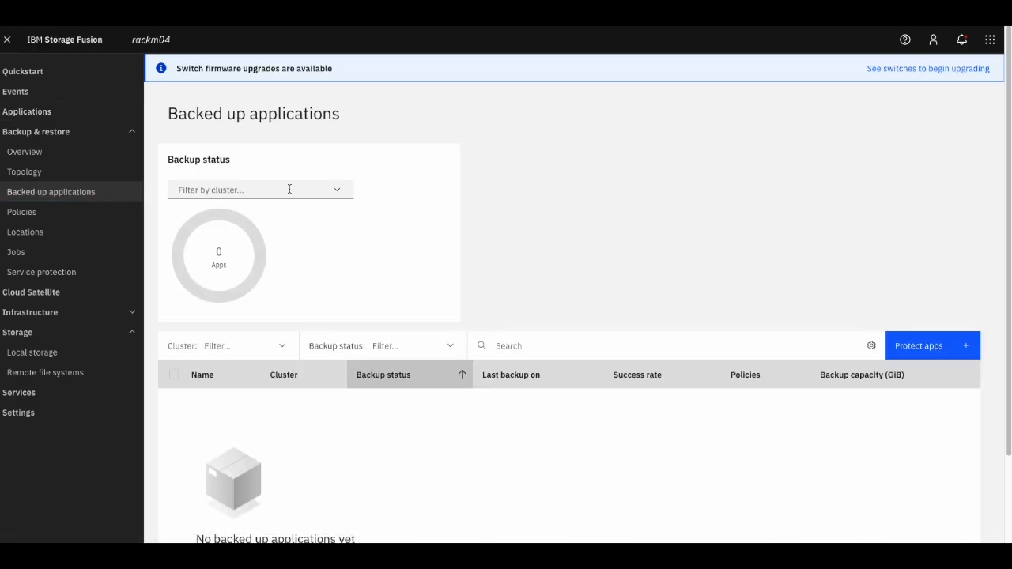
click(339, 193)
click(338, 192)
click(914, 348)
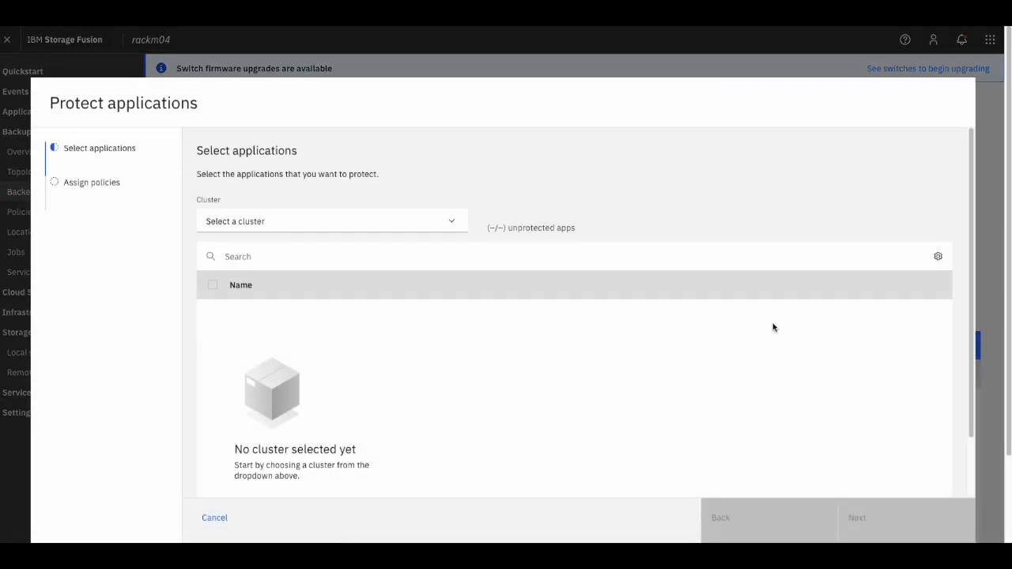
click(452, 222)
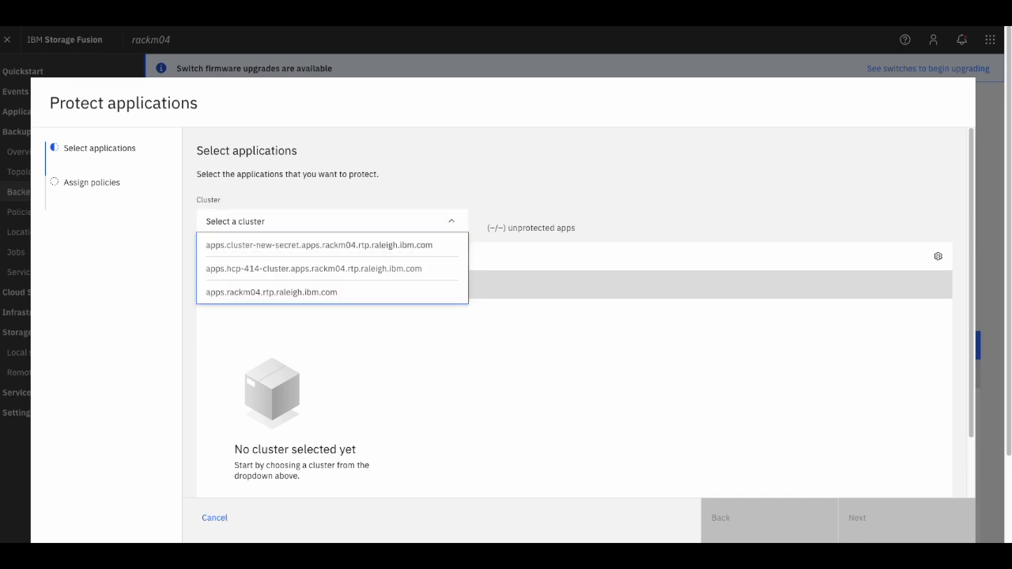
click(375, 268)
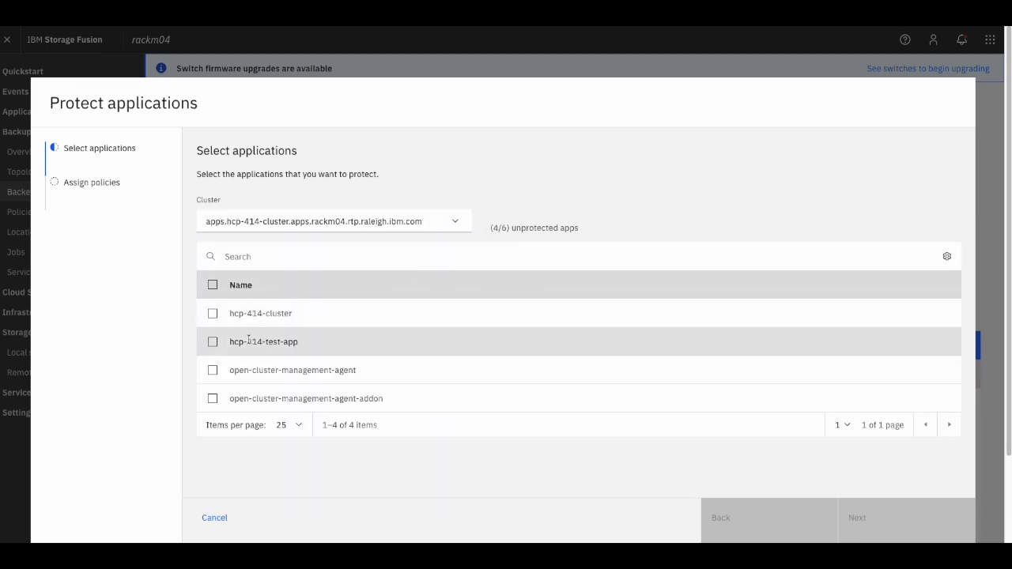
click(213, 342)
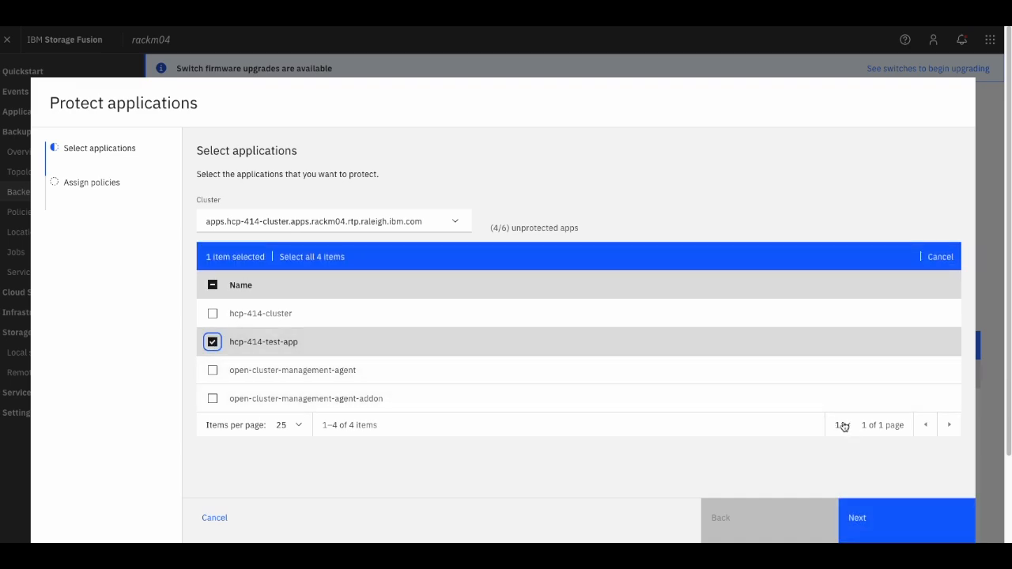
click(912, 530)
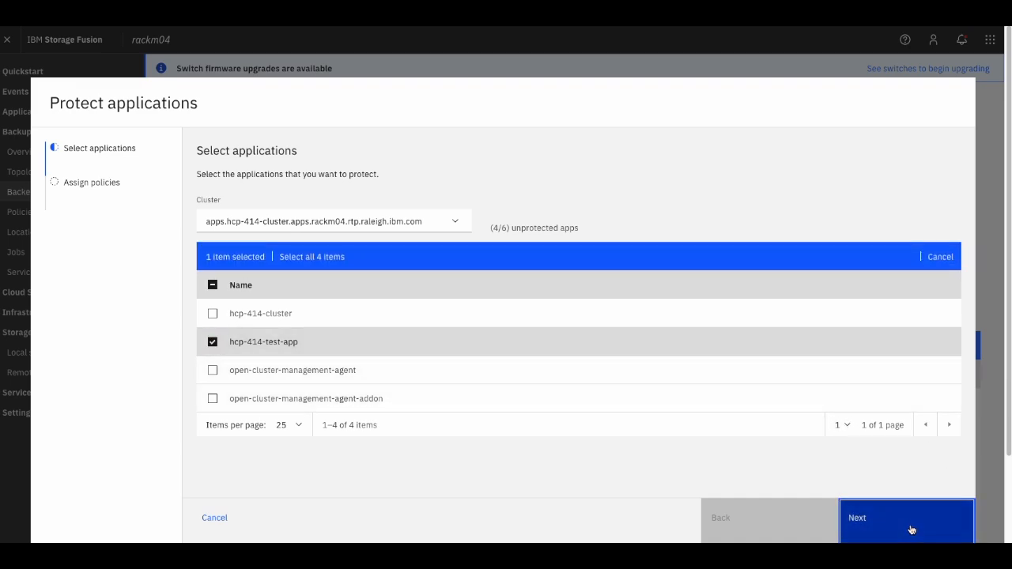
click(213, 265)
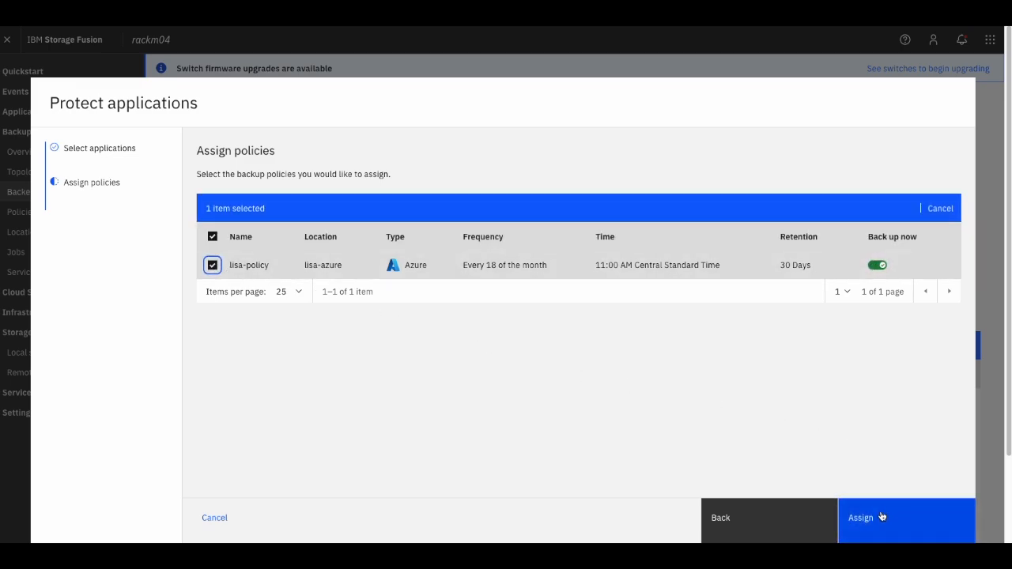
click(881, 516)
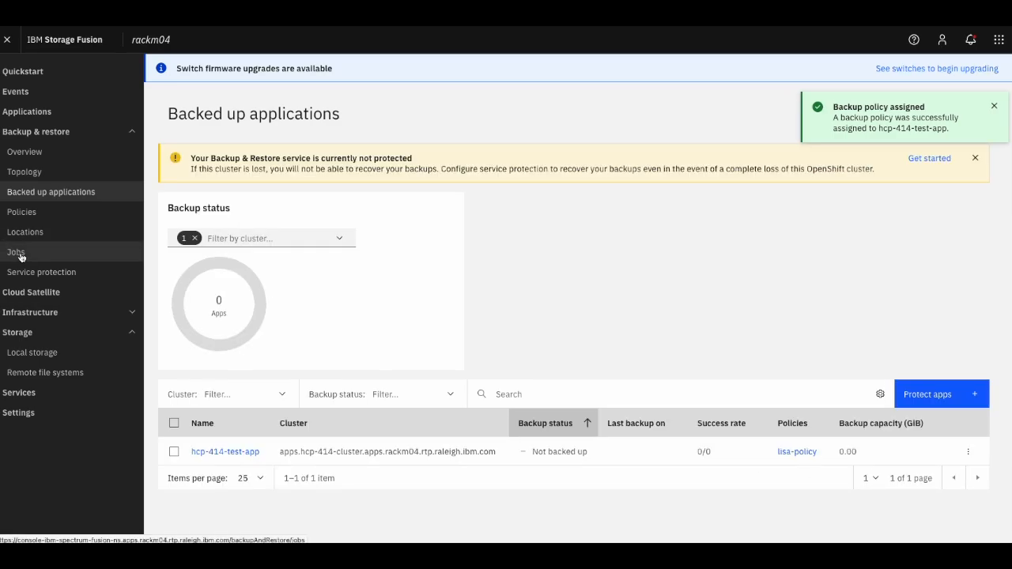
- Open the hcp-414-test-app backup job and expand Inventory, Backup sequence and Data transfer
click(19, 255)
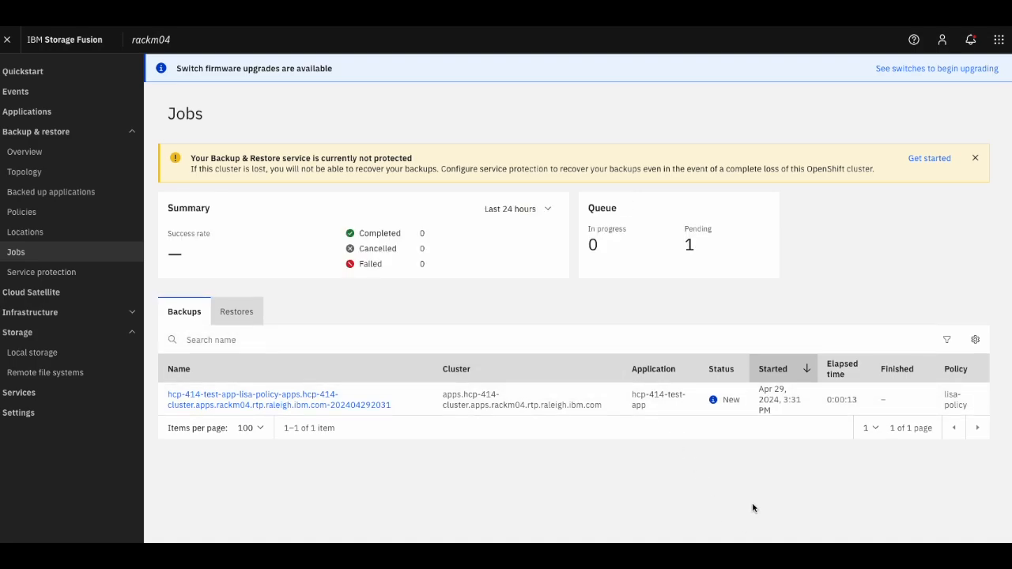
click(285, 400)
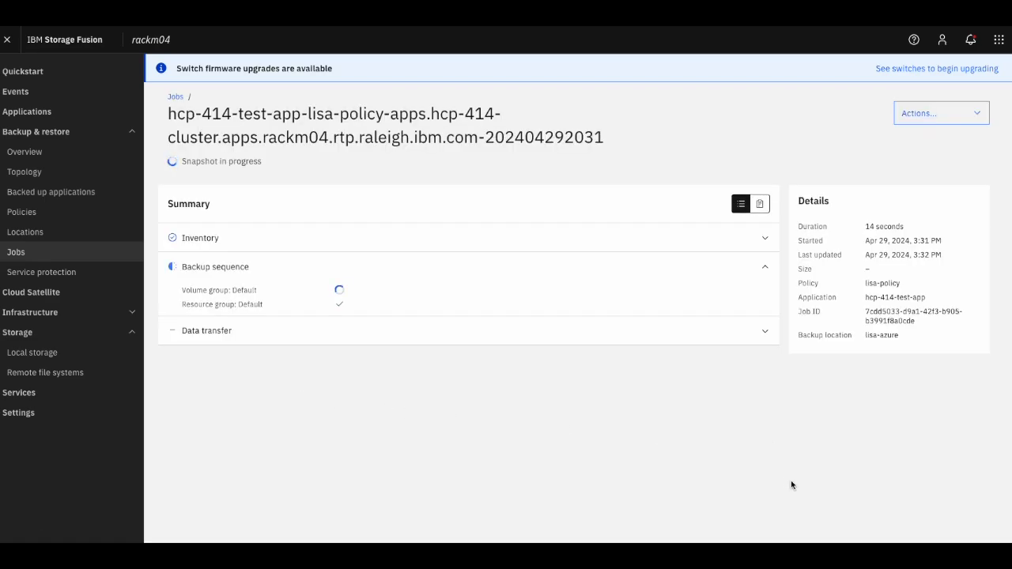
click(761, 242)
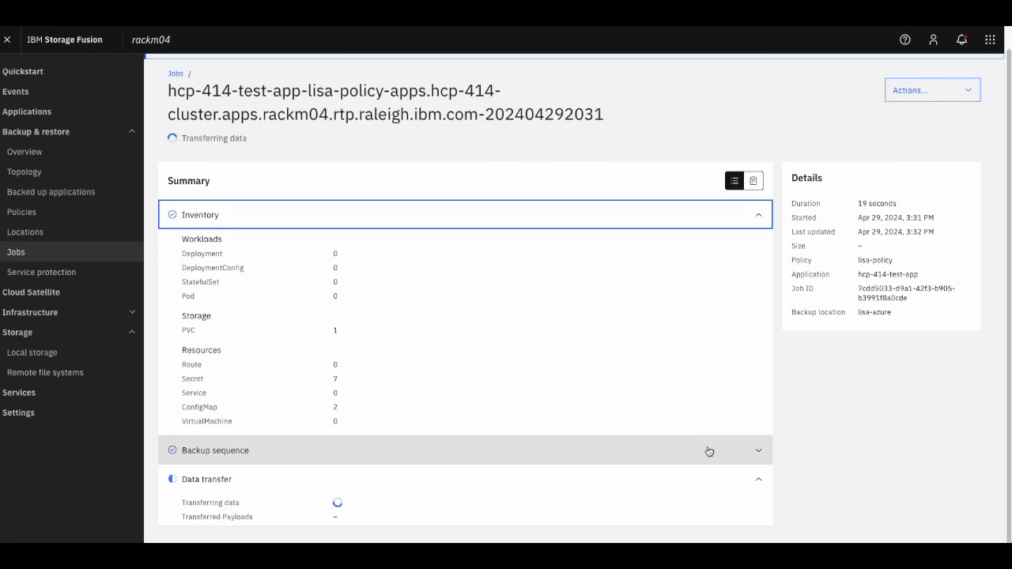
click(757, 449)
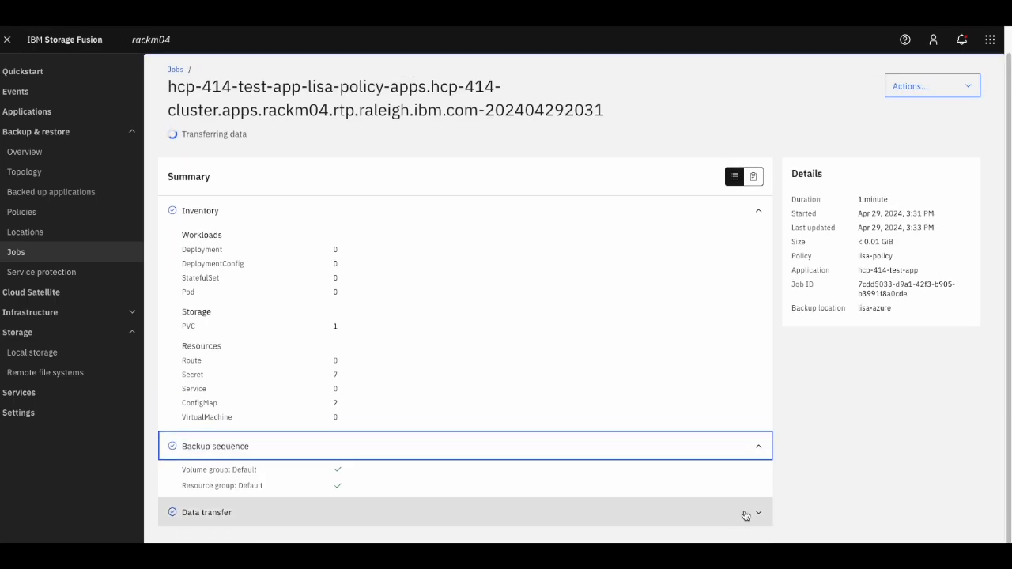
click(745, 513)
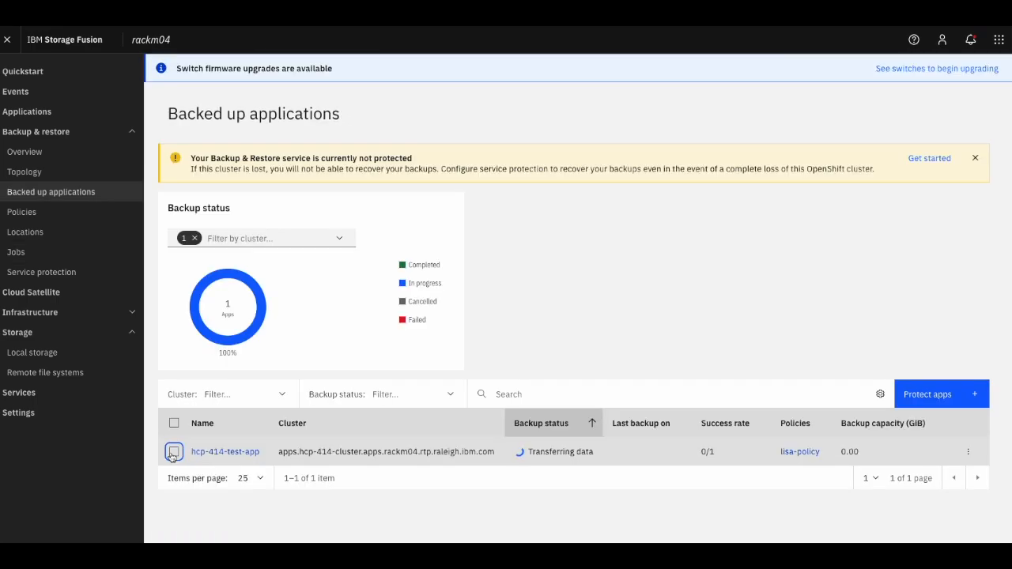
- Restore hcp-414-test-app's Apr 29, 2024, 3:33 PM backup onto the hub cluster with default options
click(967, 451)
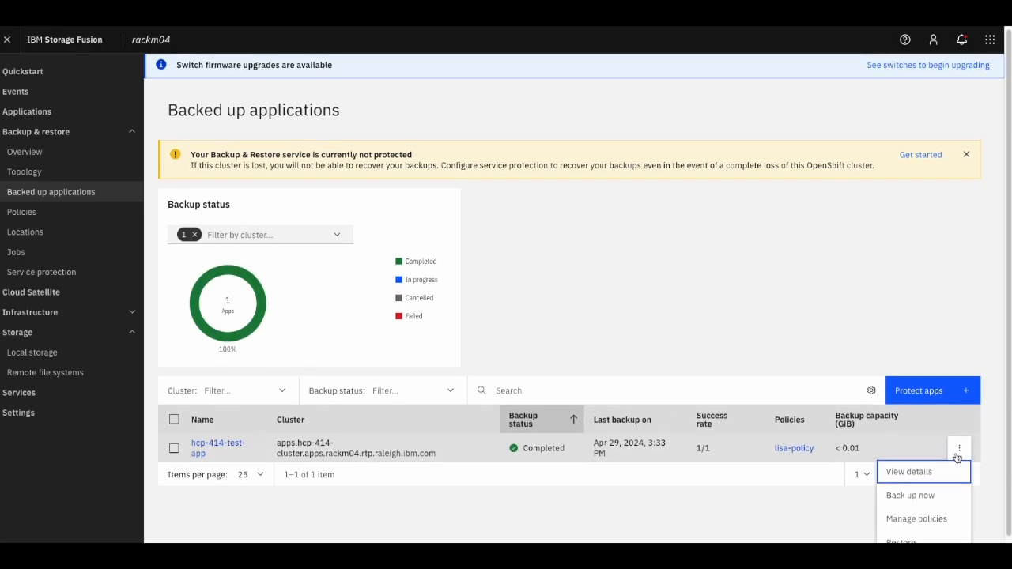
scroll(957, 457, down, 1)
click(899, 534)
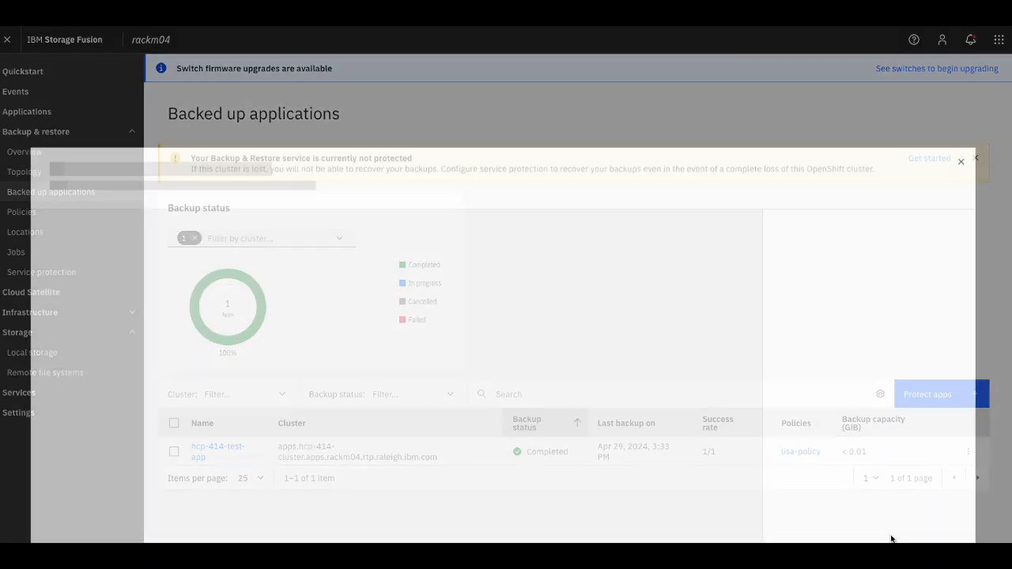
click(357, 209)
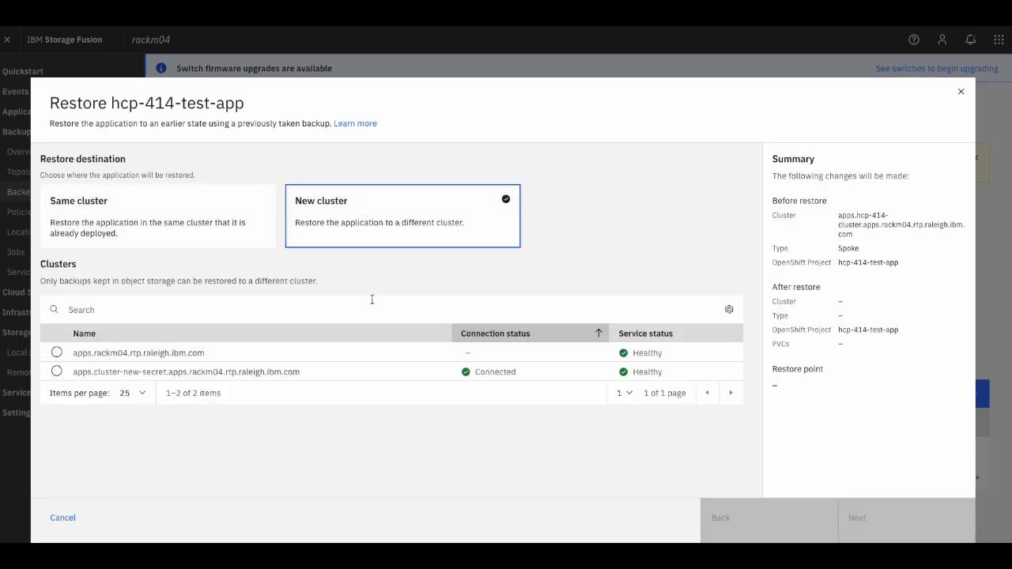
click(56, 355)
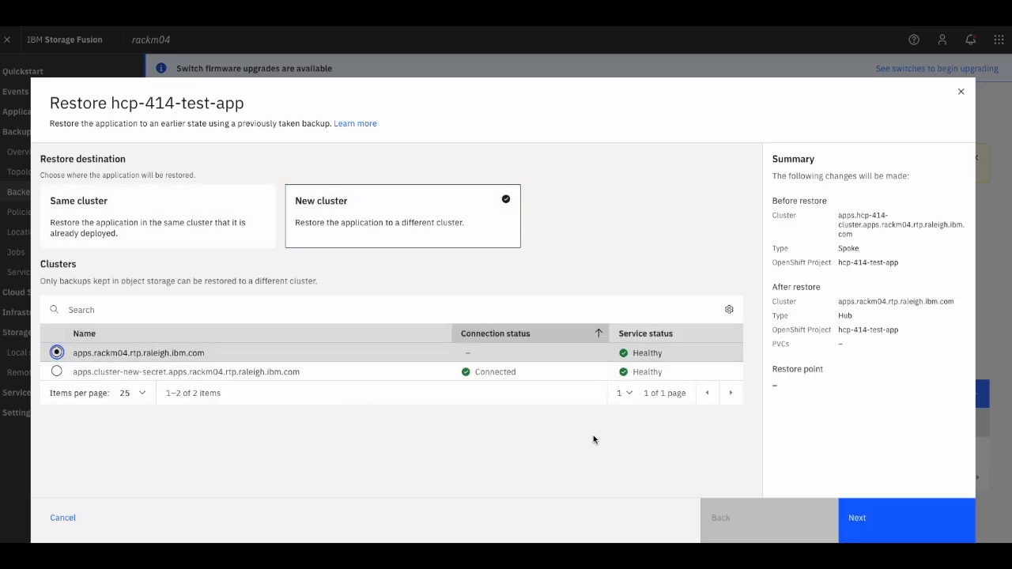
click(940, 515)
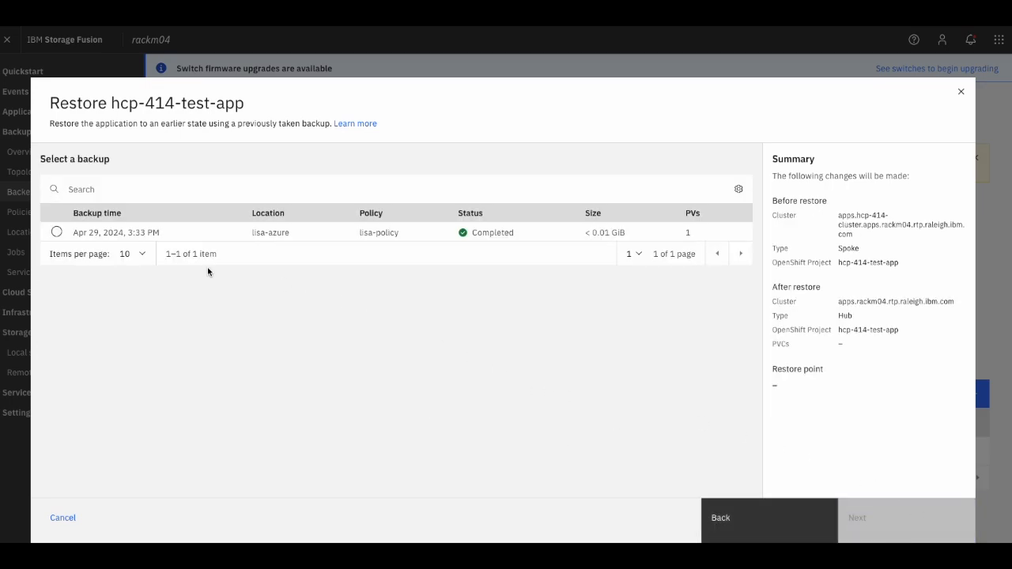
click(56, 231)
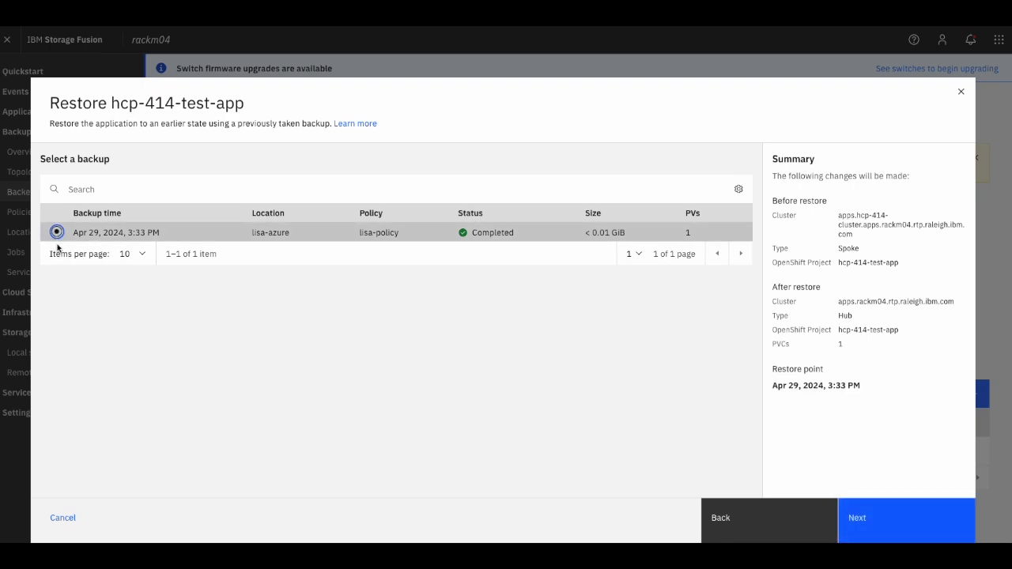
click(874, 530)
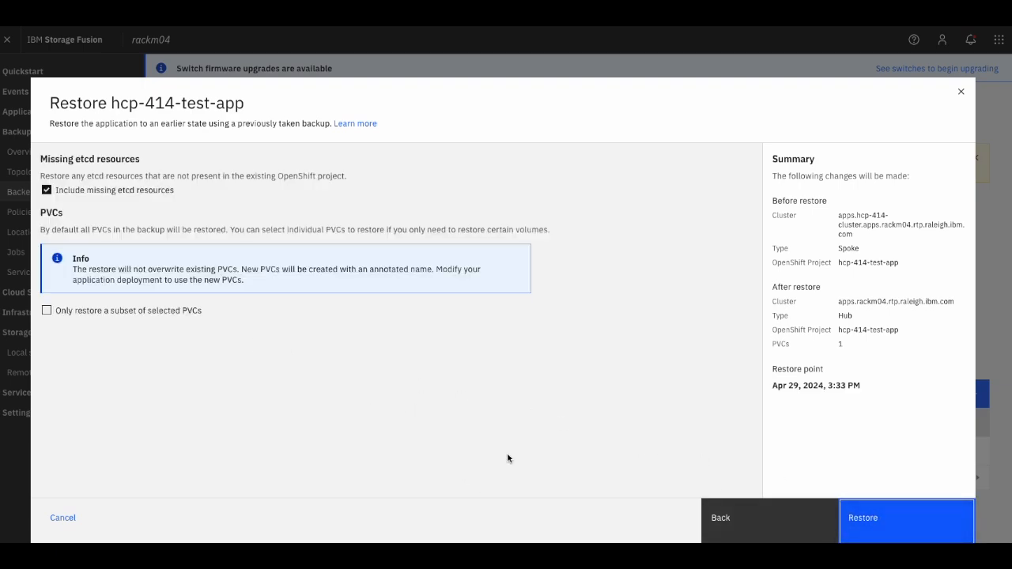
click(882, 525)
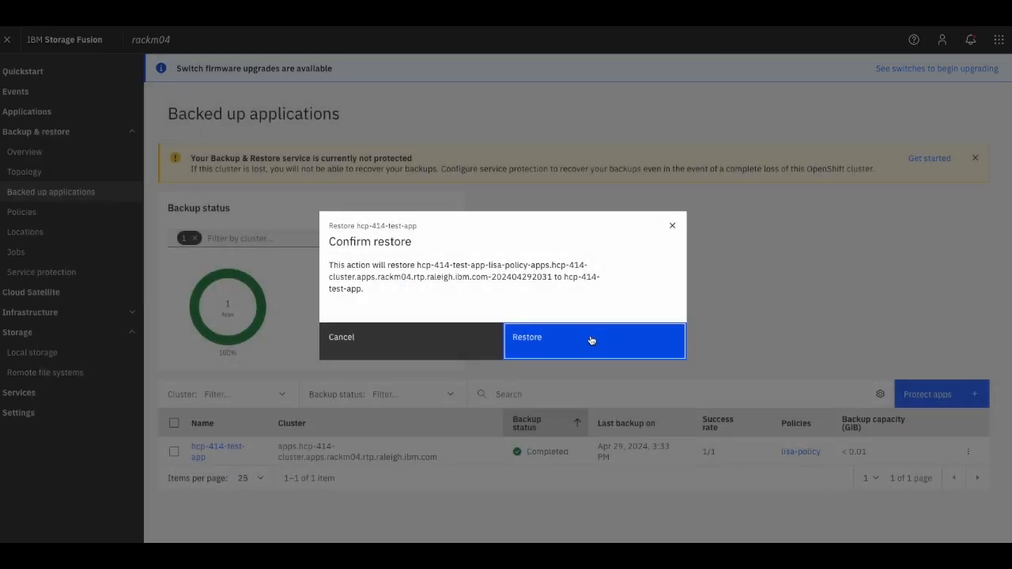
click(591, 340)
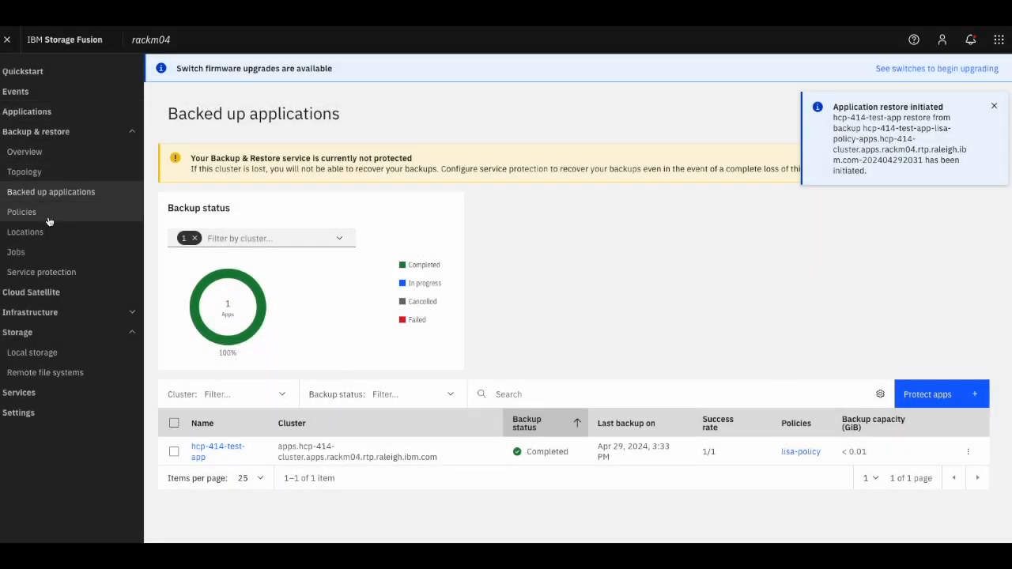
- Review the hcp-414-test-app restore job's inventory, data transfer and sequence, then return to Restores
click(48, 252)
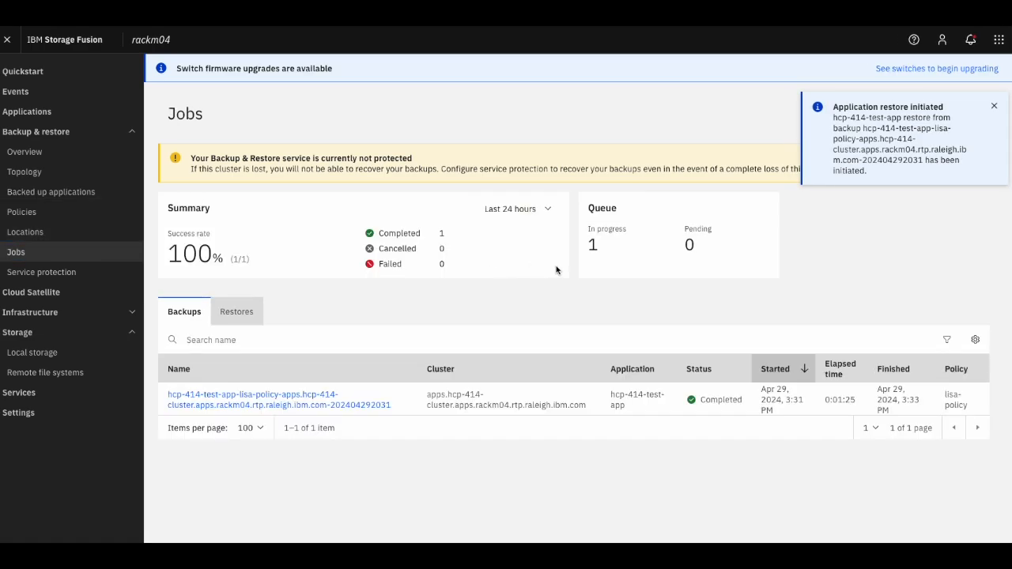
click(244, 319)
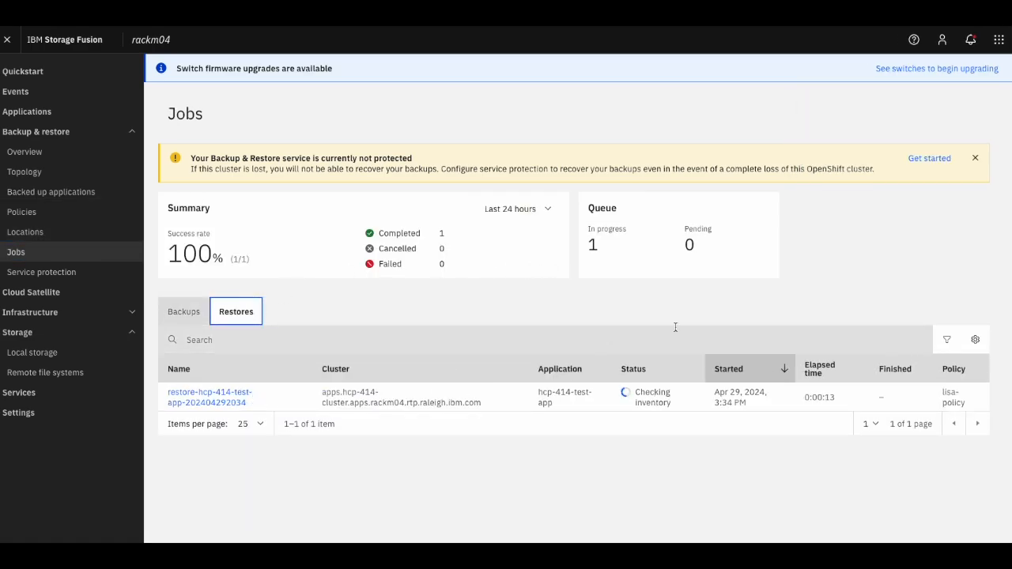
click(224, 398)
click(764, 214)
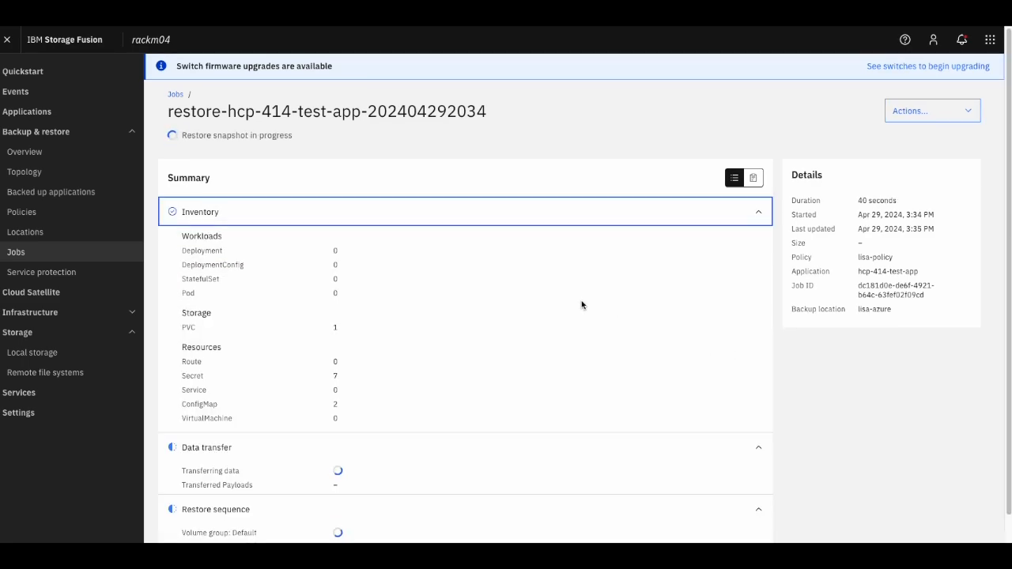
scroll(581, 304, down, 1)
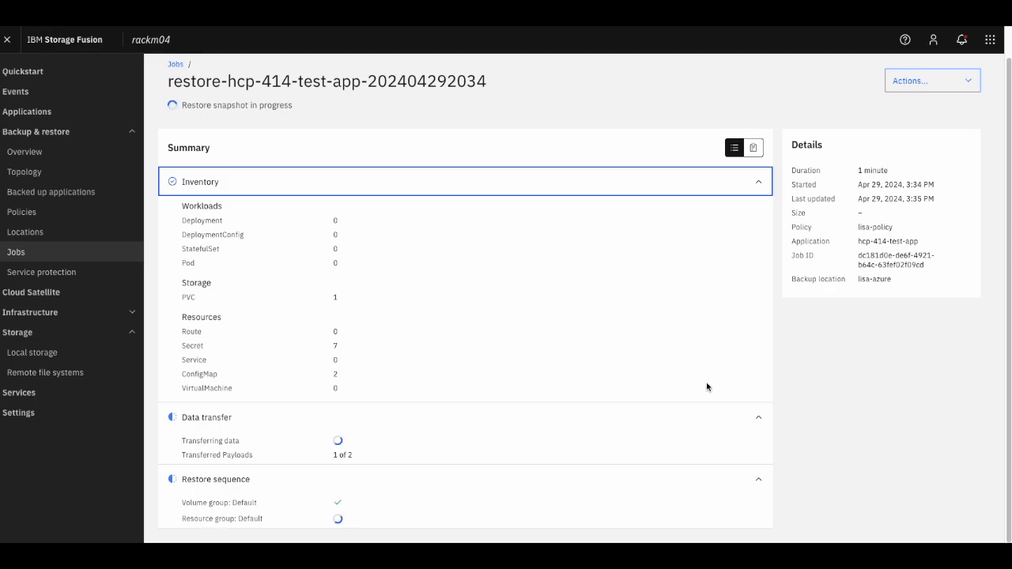
click(709, 451)
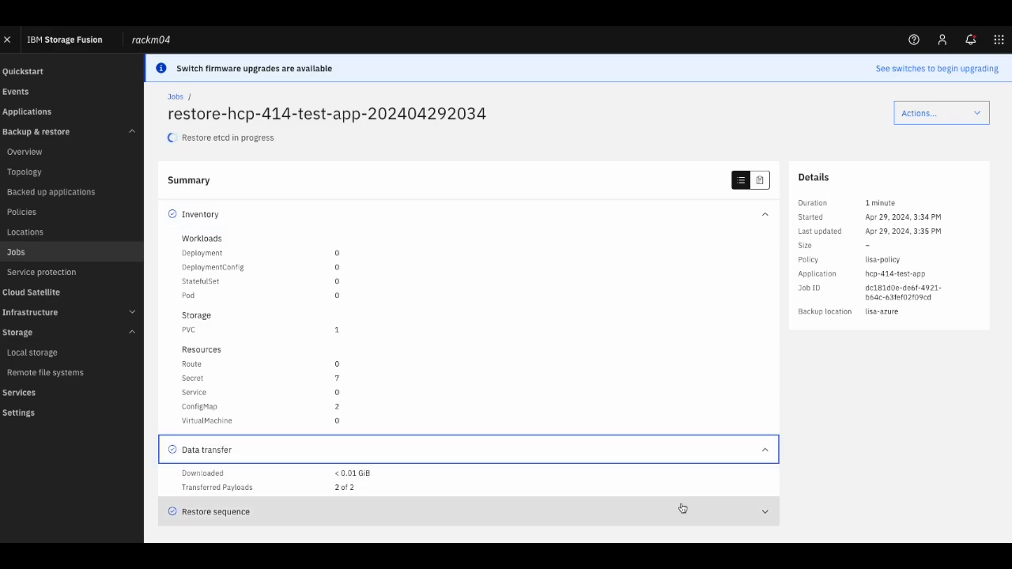
click(682, 510)
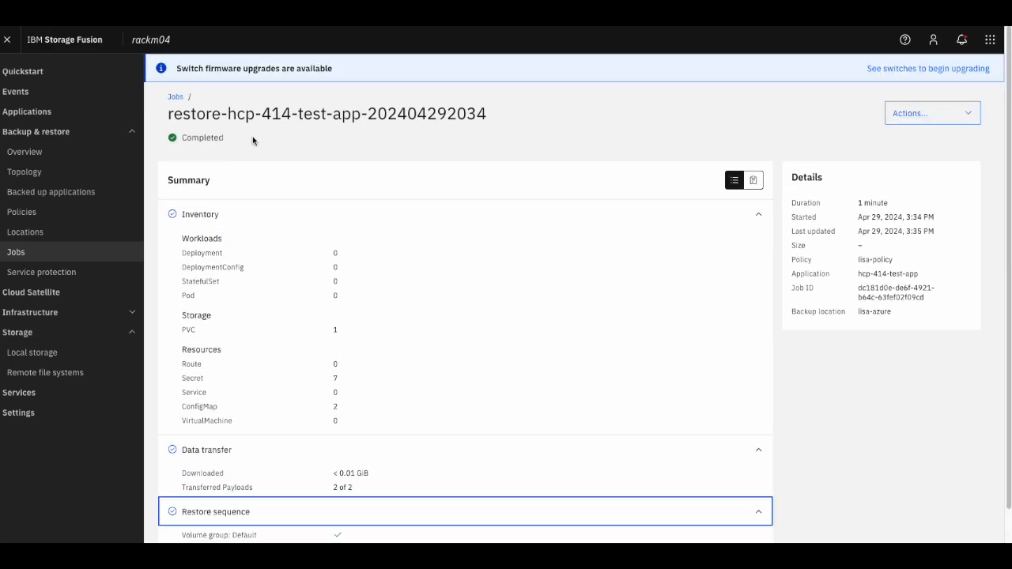
click(175, 96)
click(236, 312)
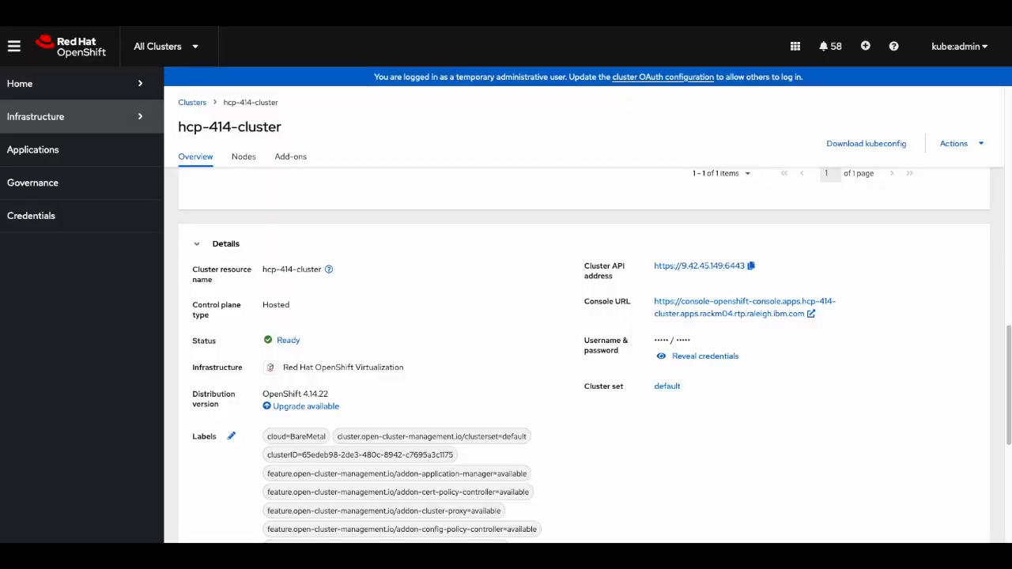
- Switch to local-cluster and open the hcp-414-test-app project
click(162, 45)
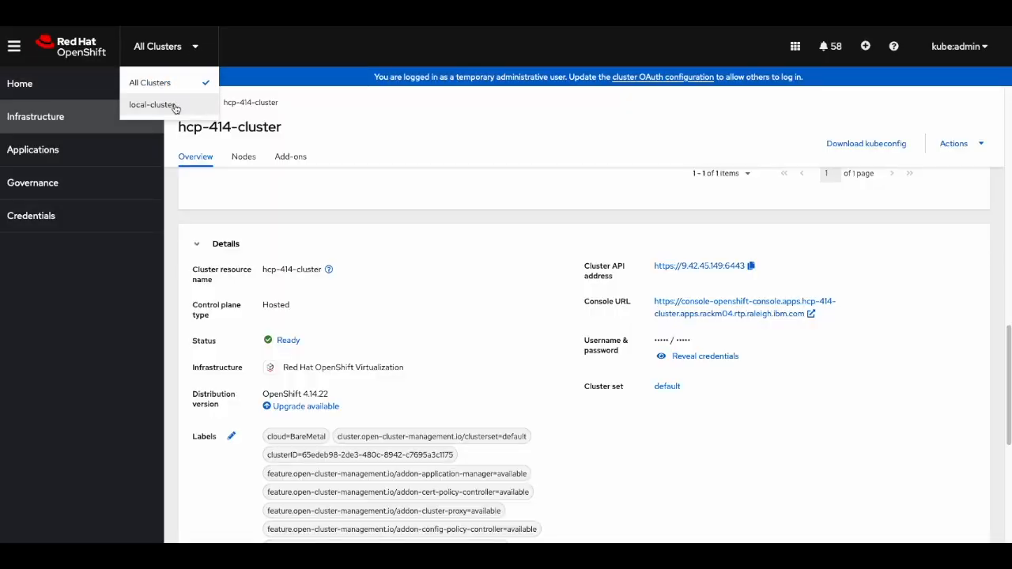
click(154, 101)
click(19, 121)
click(37, 170)
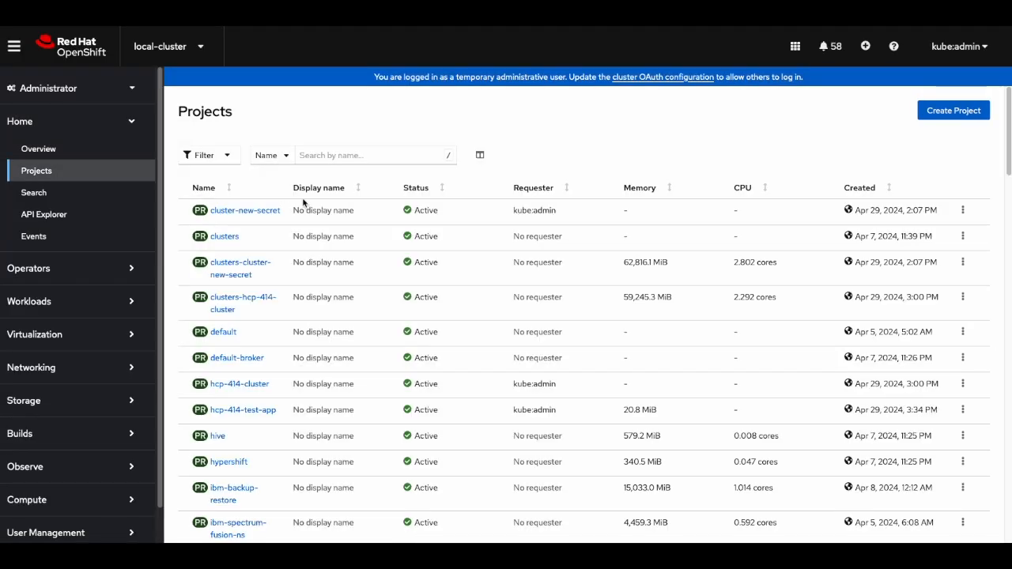
scroll(314, 229, down, 3)
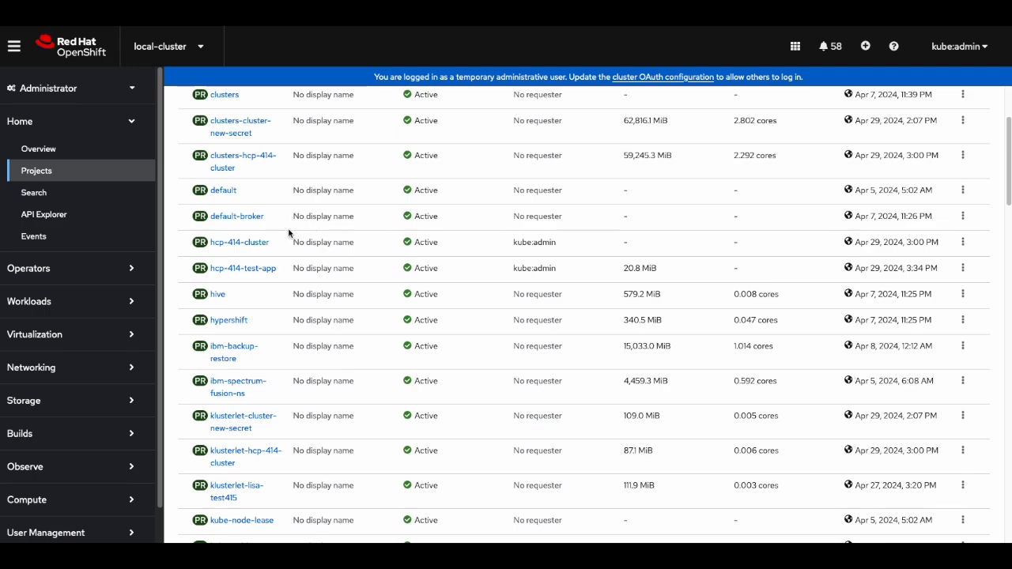
click(255, 270)
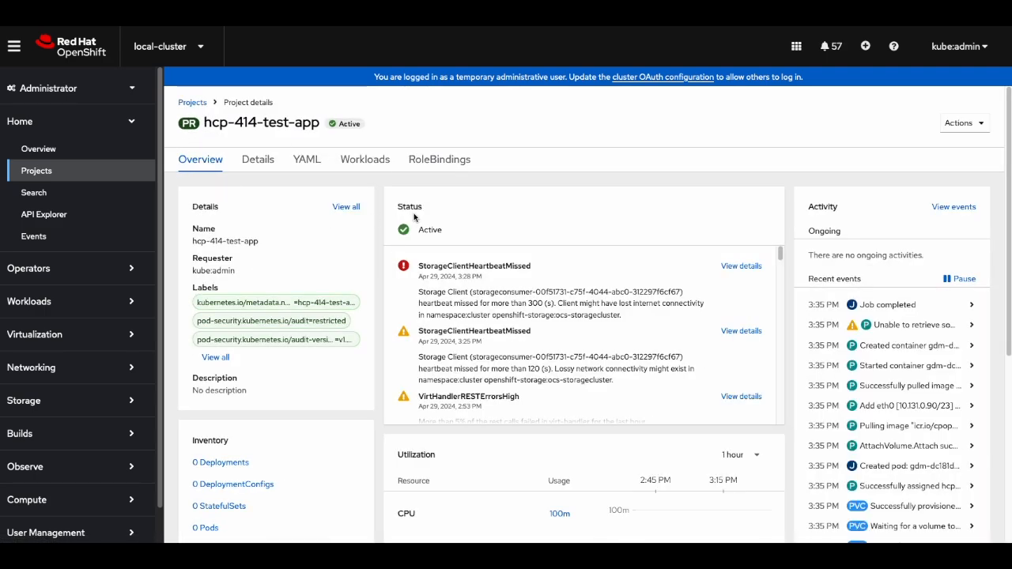
- Check the restored lisasecret's value, then list the project's persistent volume claims showing rbd1 Bound
click(115, 301)
click(95, 416)
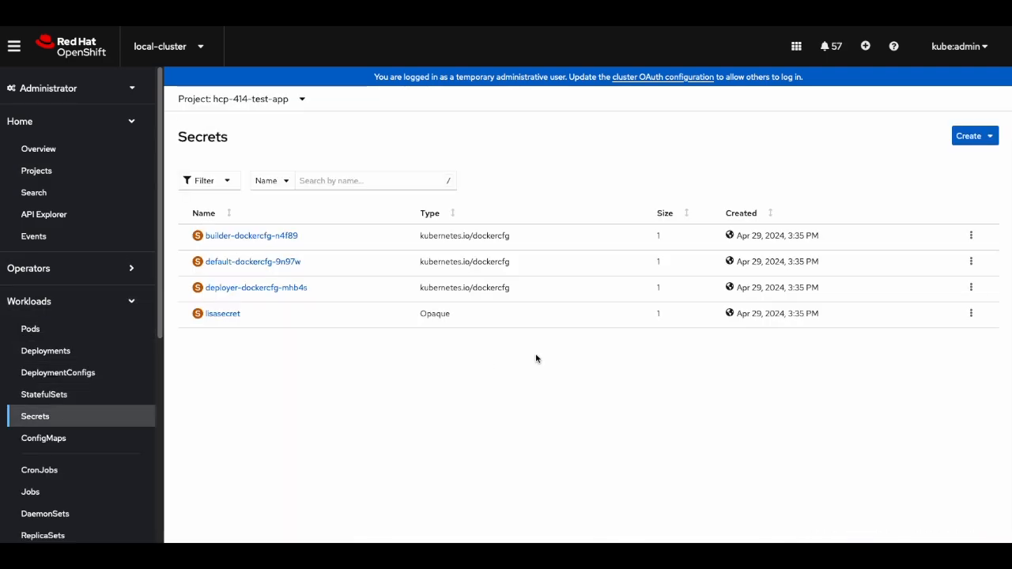
click(223, 314)
scroll(474, 440, down, 2)
scroll(307, 248, up, 2)
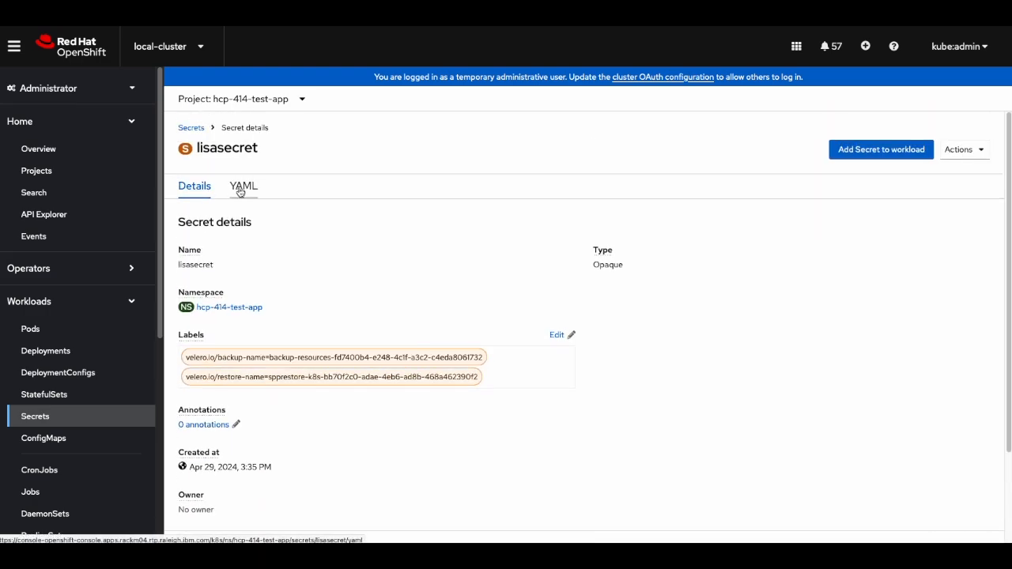
scroll(667, 400, down, 2)
click(969, 448)
scroll(763, 441, up, 2)
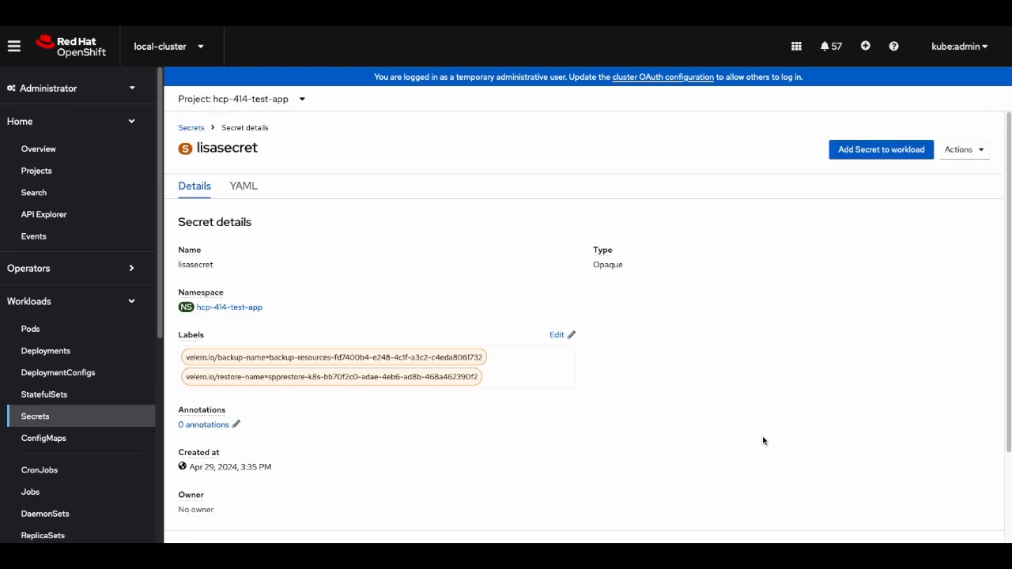
scroll(99, 414, down, 3)
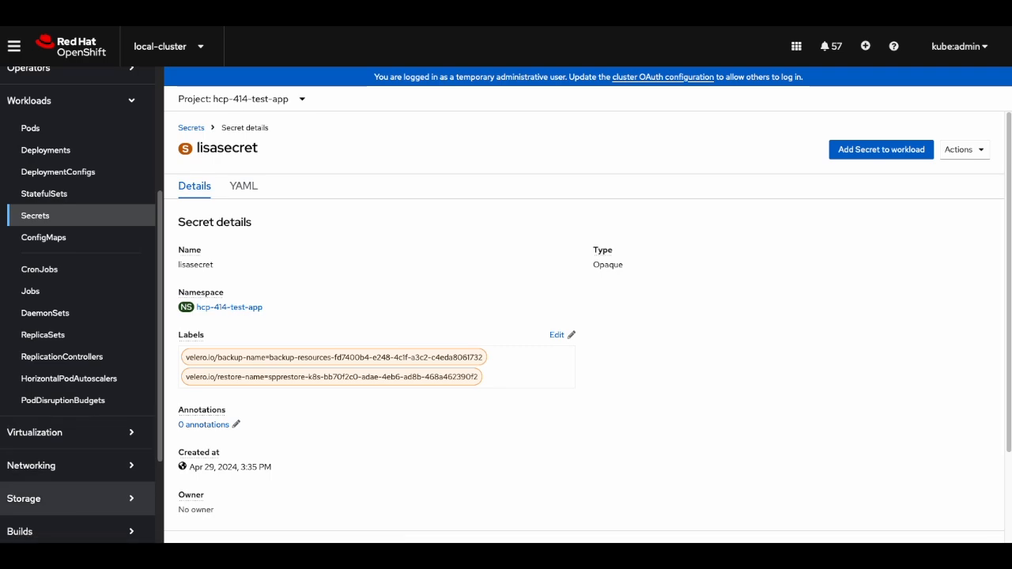
click(90, 503)
click(72, 399)
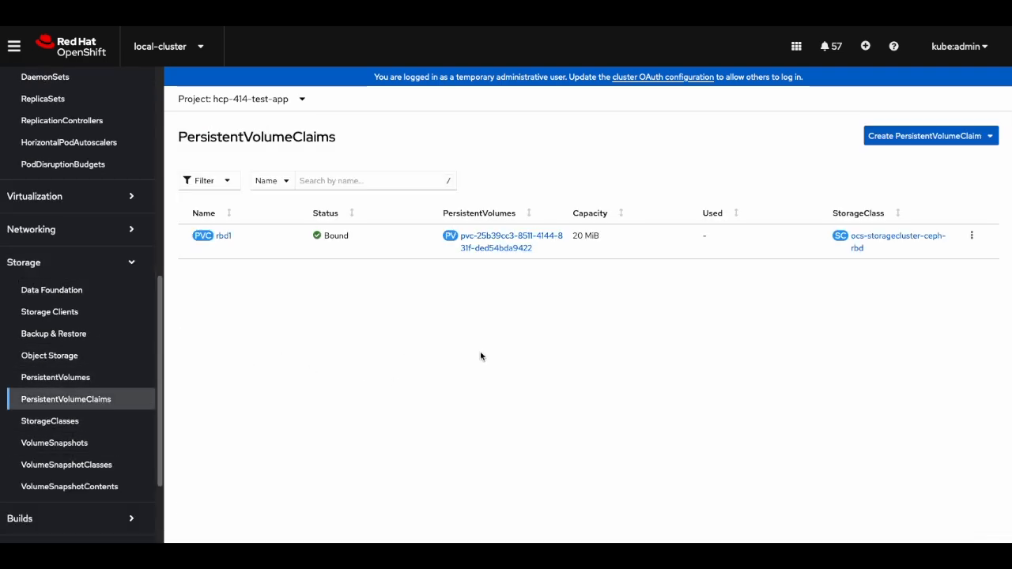